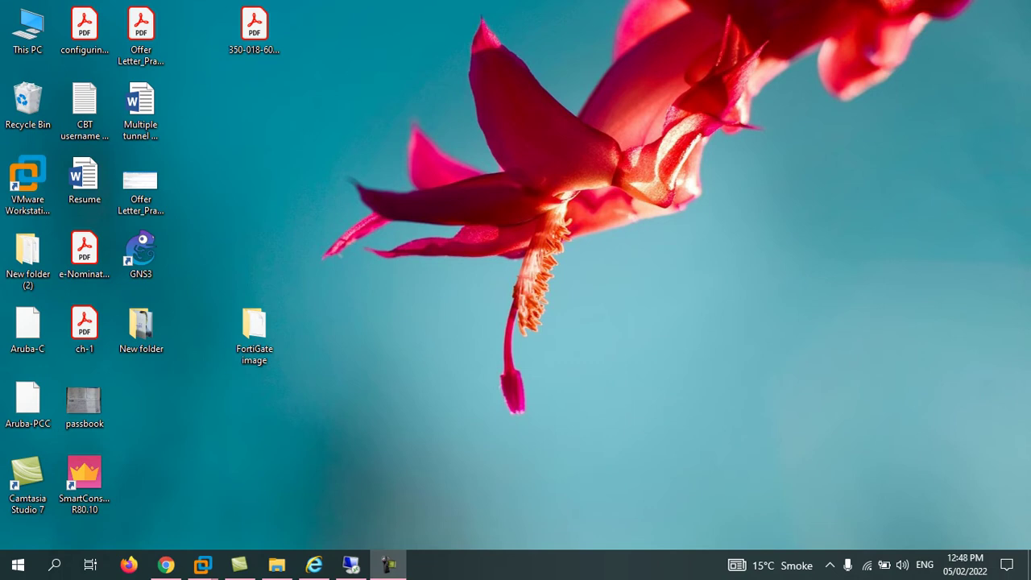
Step: Launch GNS3 and try to start a new security-device template from a GNS3 server appliance
double_click(141, 254)
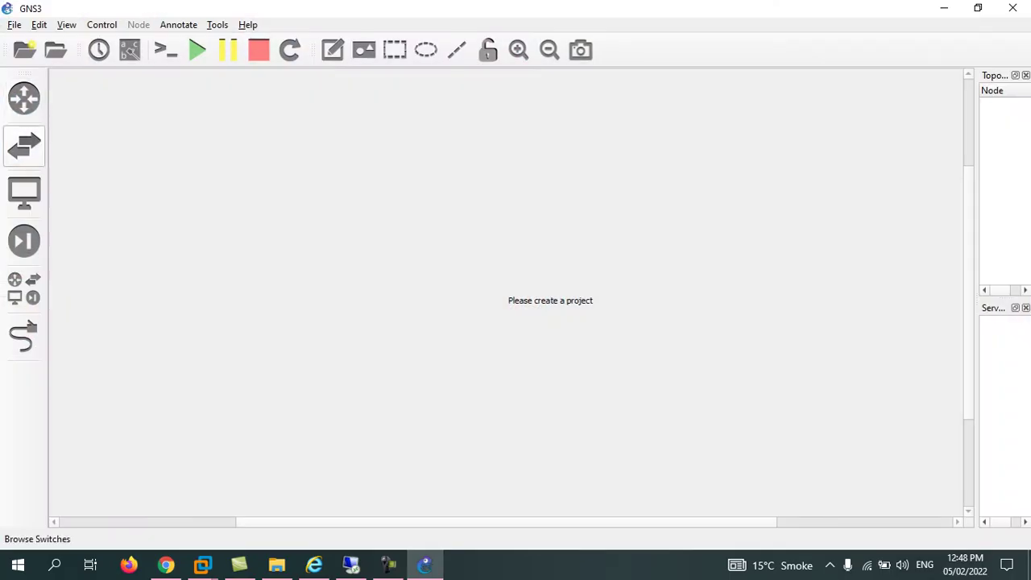
left_click(25, 241)
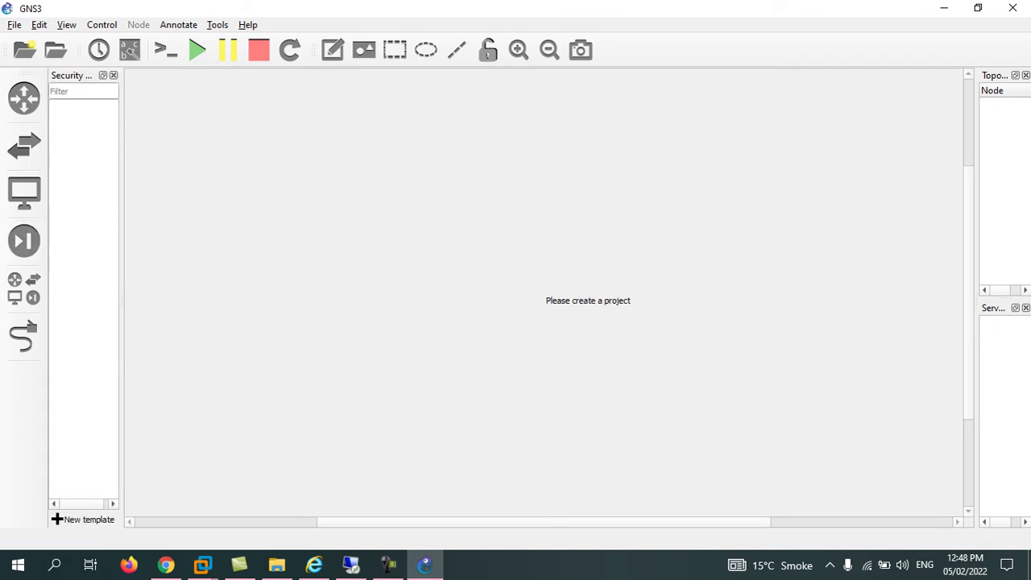
left_click(83, 519)
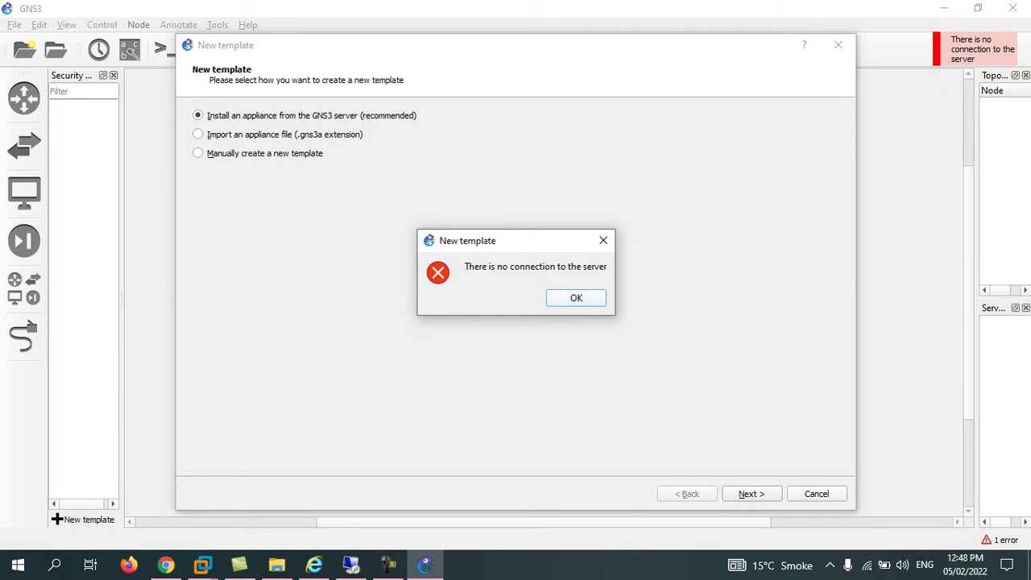
key("Return")
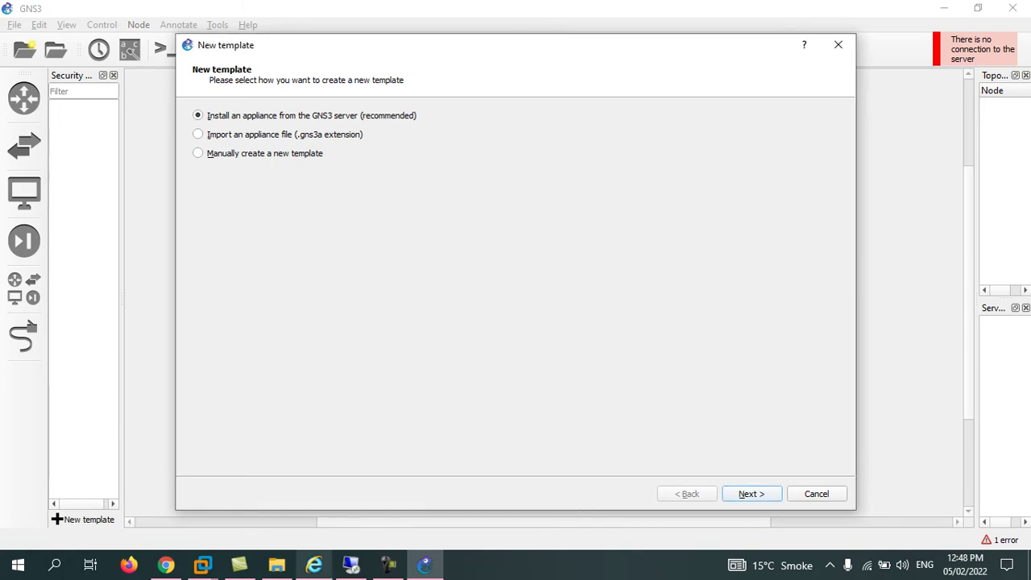
Step: Power on the GNS3 VM in VMware Workstation and return to GNS3
left_click(202, 565)
left_click(285, 480)
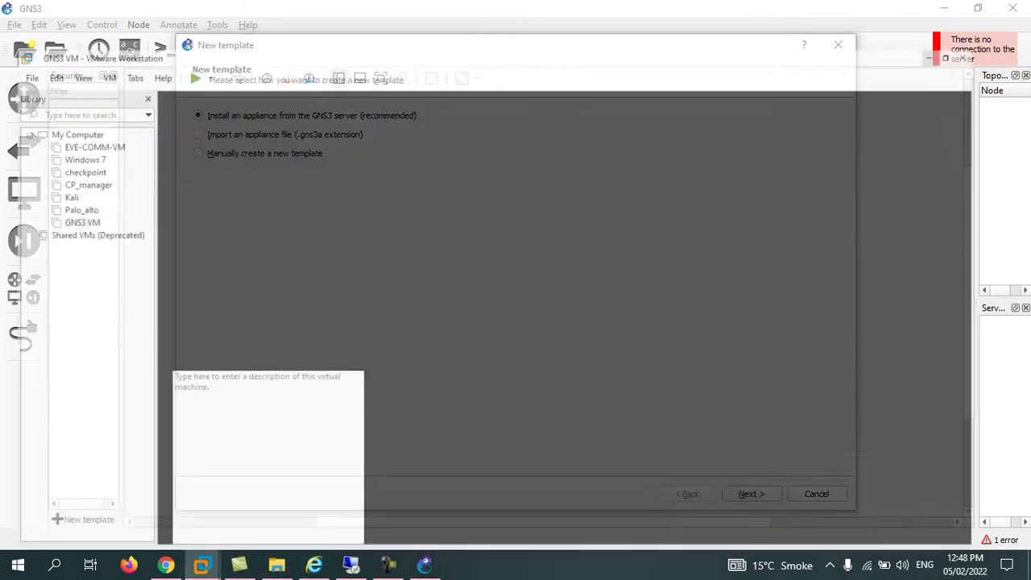
left_click(242, 115)
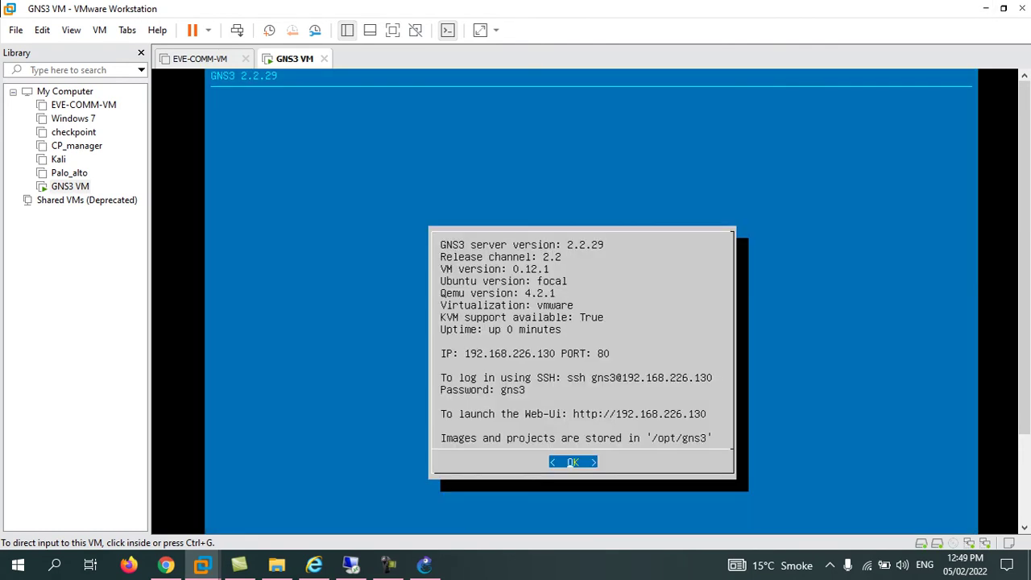
left_click(986, 8)
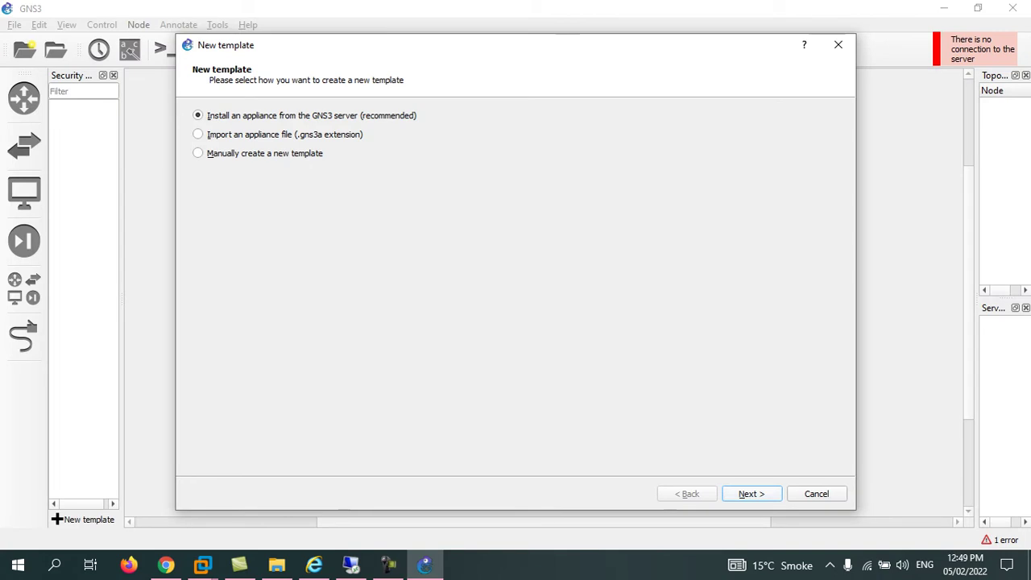
Step: Retry loading the GNS3 server appliances for the new template, and close the template wizard
key("Return")
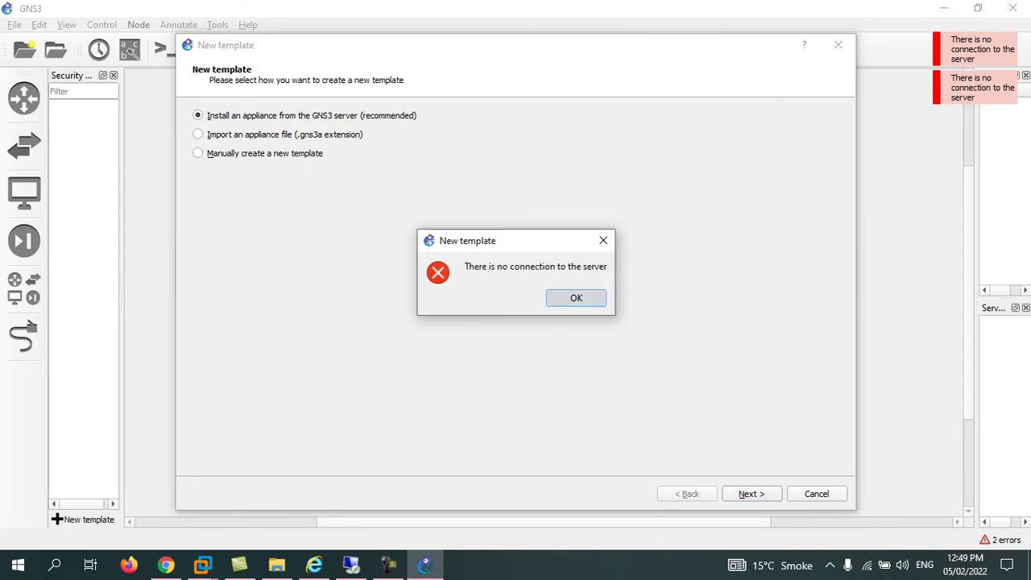
key("Return")
key("Escape")
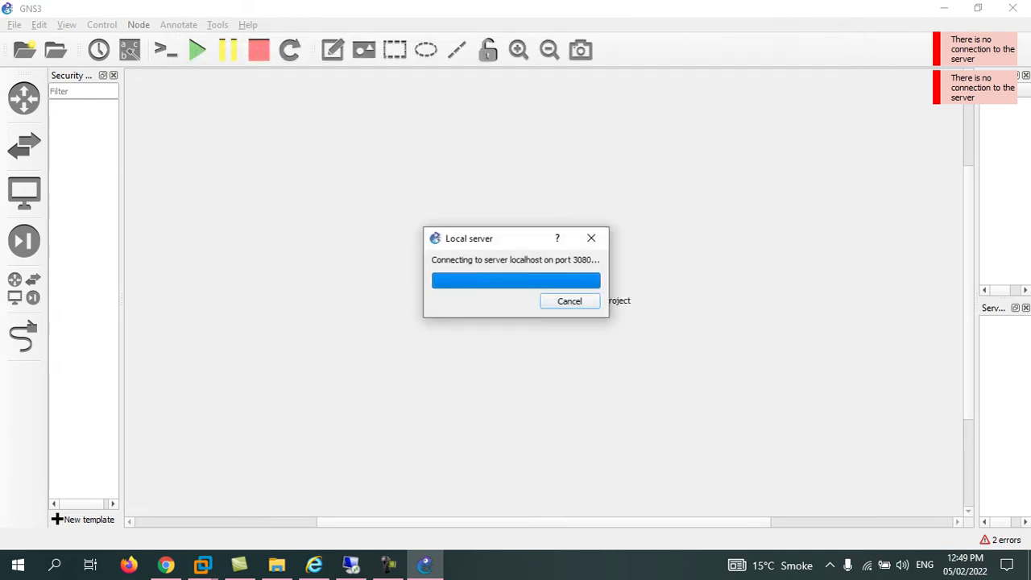
left_click(787, 406)
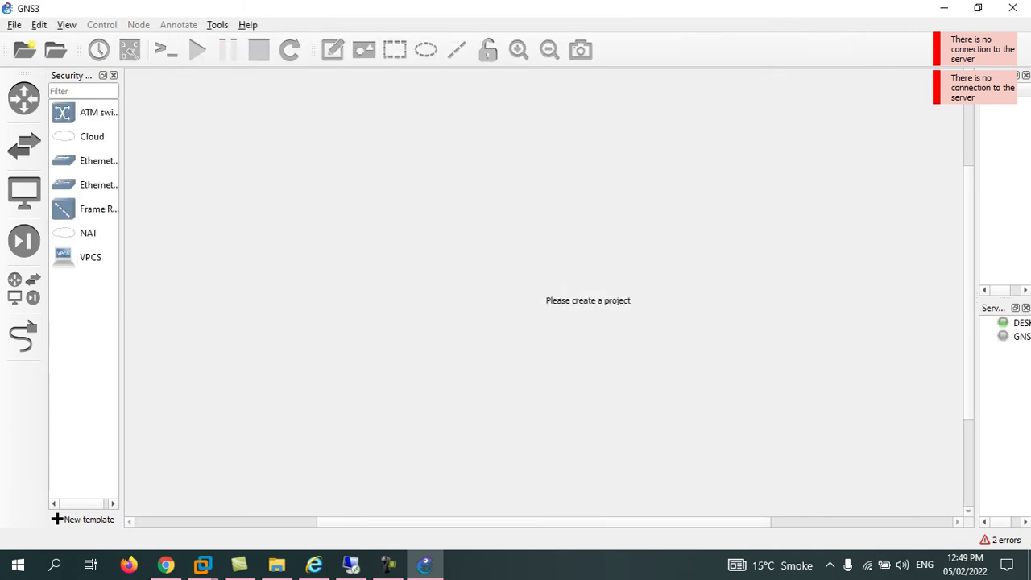
Step: Start a new template for the security devices by installing an appliance from the GNS3 server
left_click(23, 241)
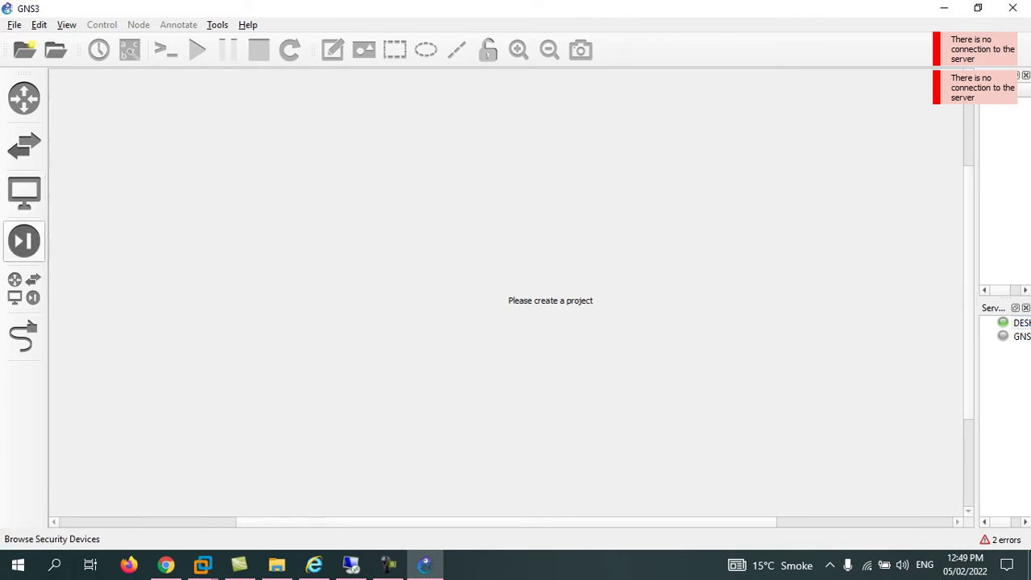
left_click(23, 241)
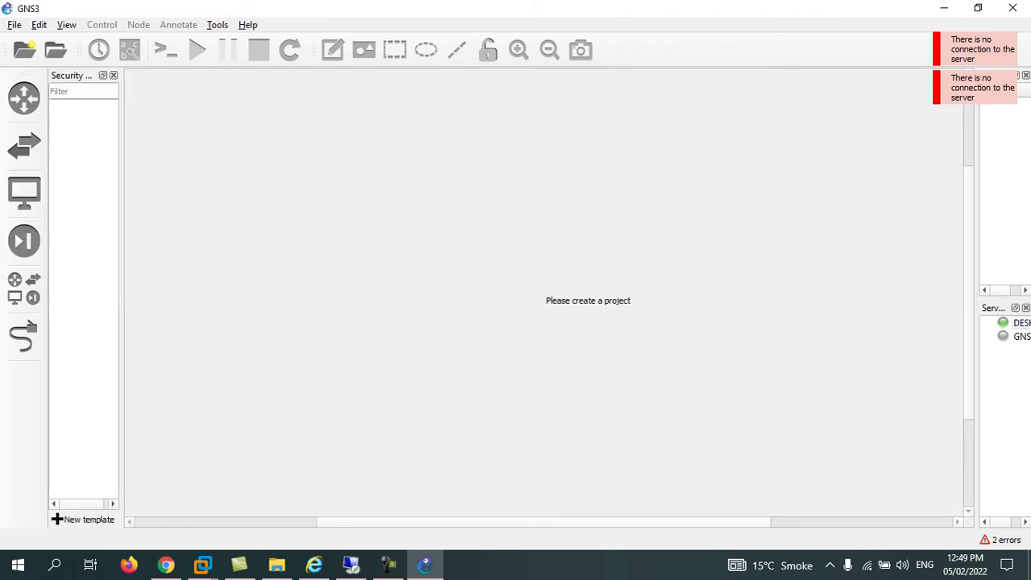
left_click(84, 519)
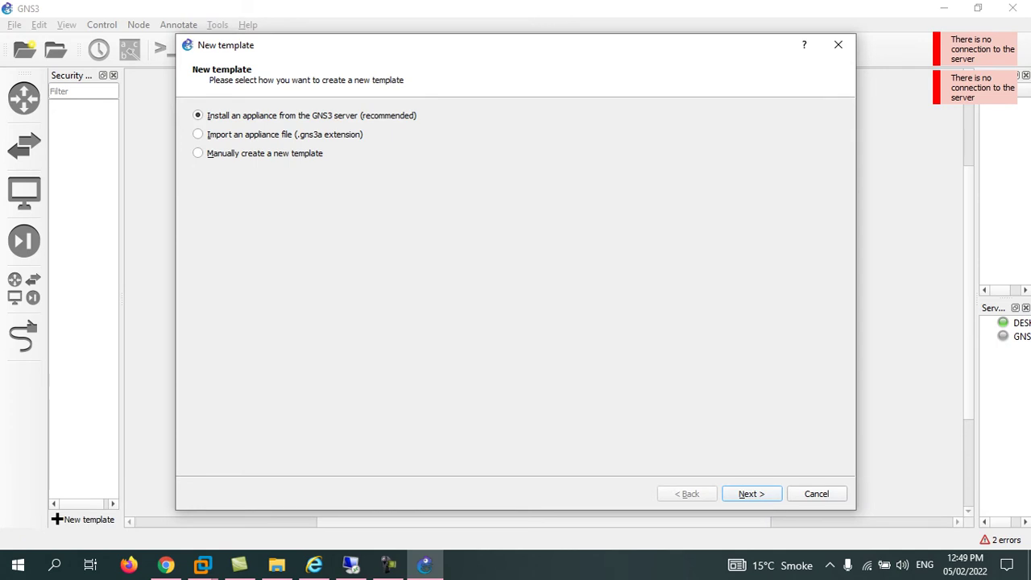
key("Return")
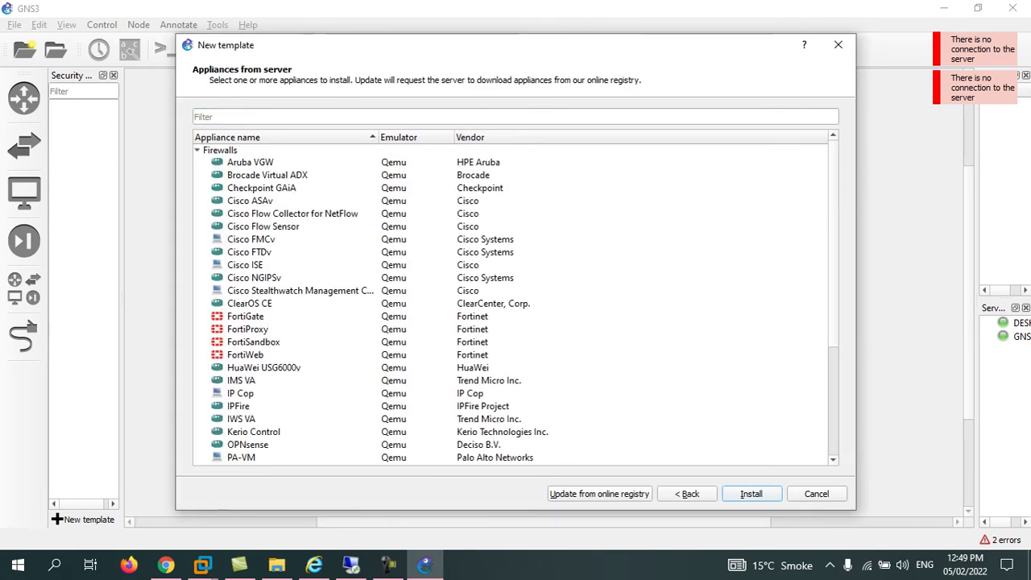
Step: Choose the FortiGate firewall appliance for installation on the GNS3 VM and proceed to its required files
left_click(245, 316)
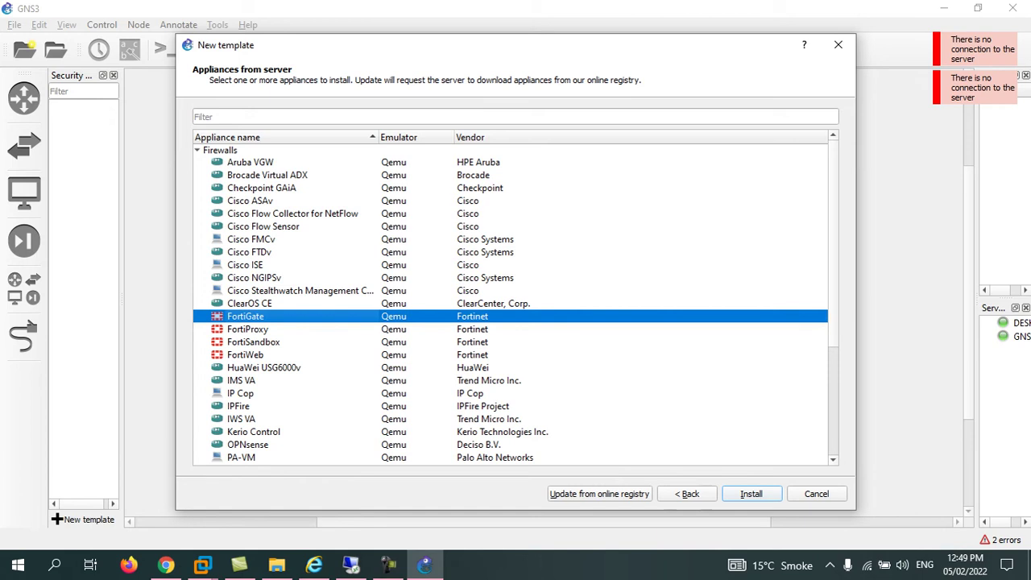
left_click(751, 494)
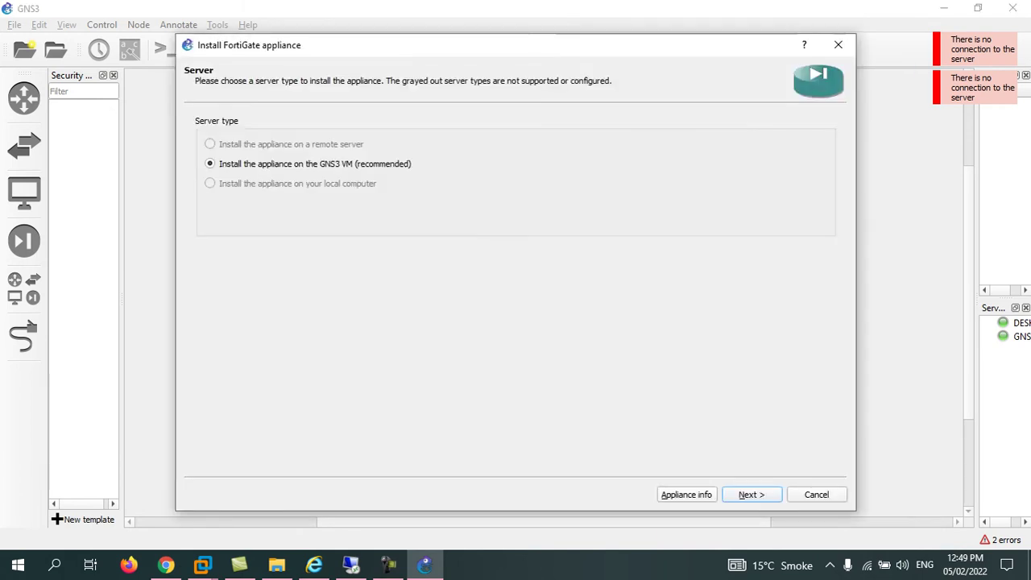
left_click(752, 494)
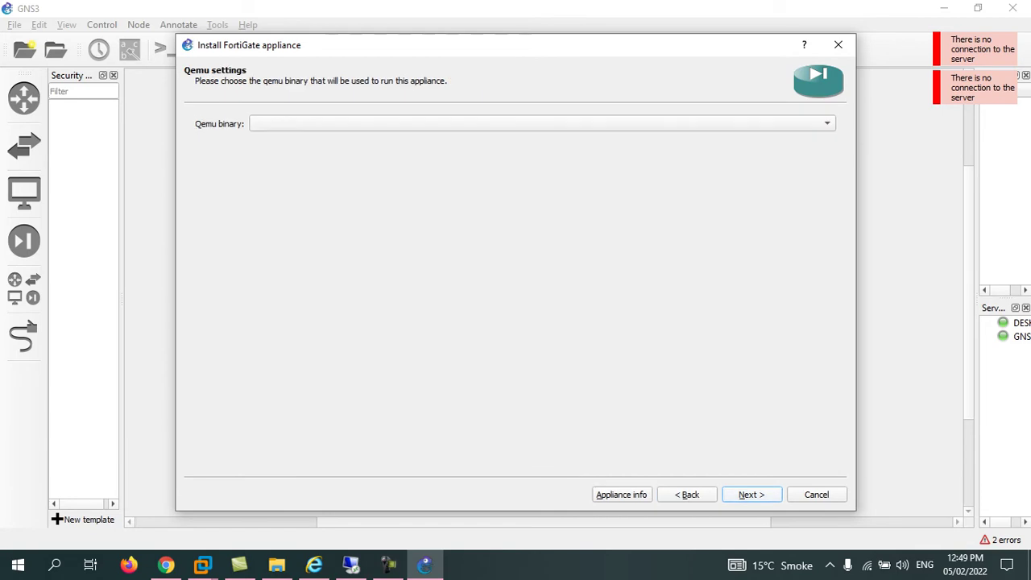
left_click(751, 495)
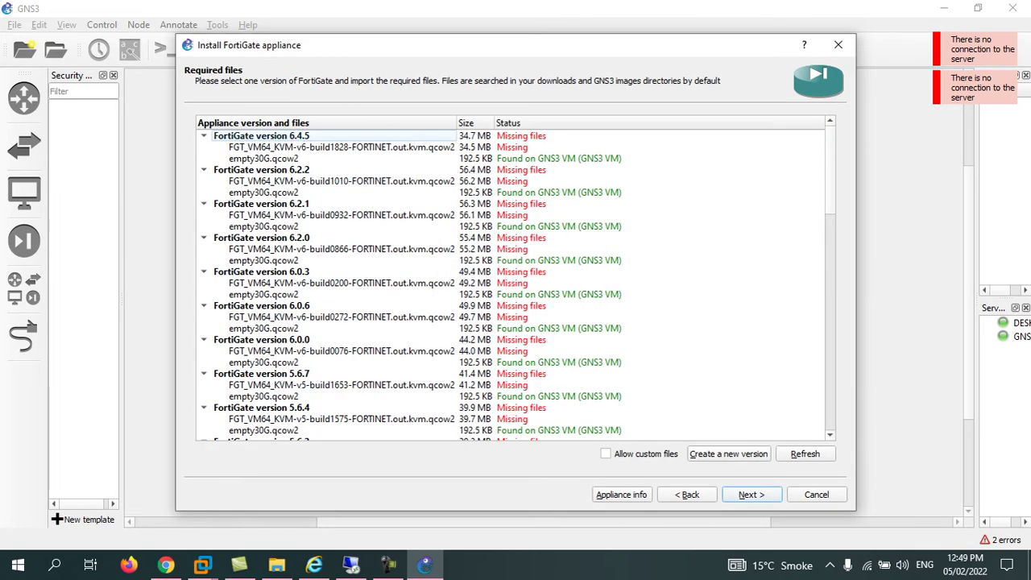
Step: Create a new FortiGate appliance version named 6.4.0, accepting the suggested image file names
scroll(511, 278, "down", 20)
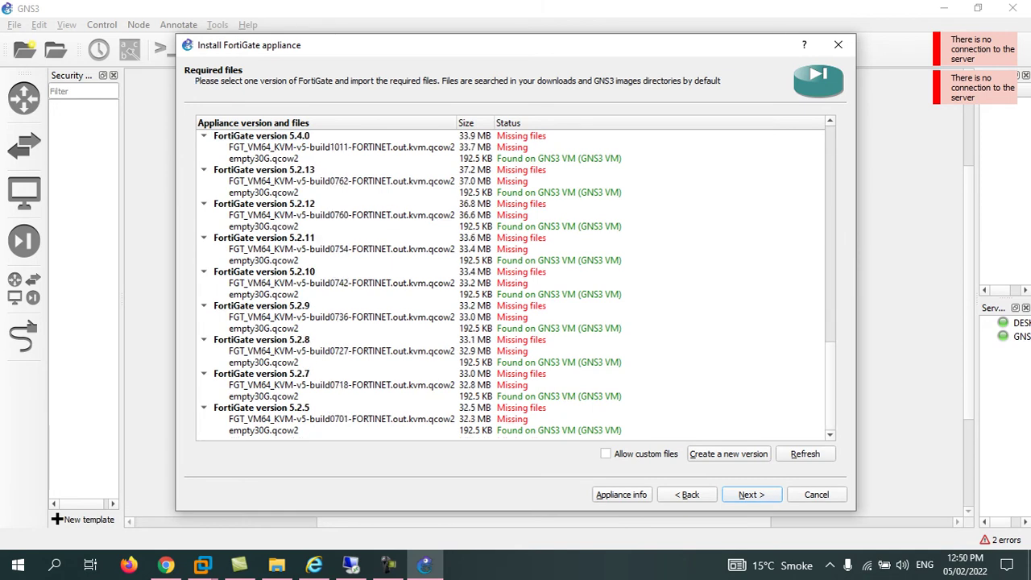
scroll(511, 278, "up", 10)
scroll(512, 278, "up", 7)
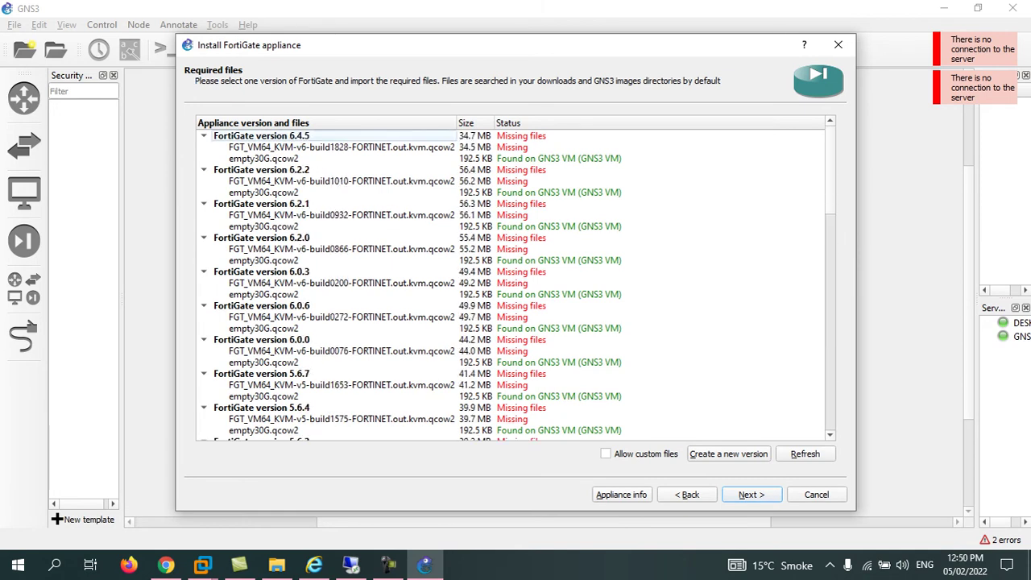
scroll(512, 278, "down", 7)
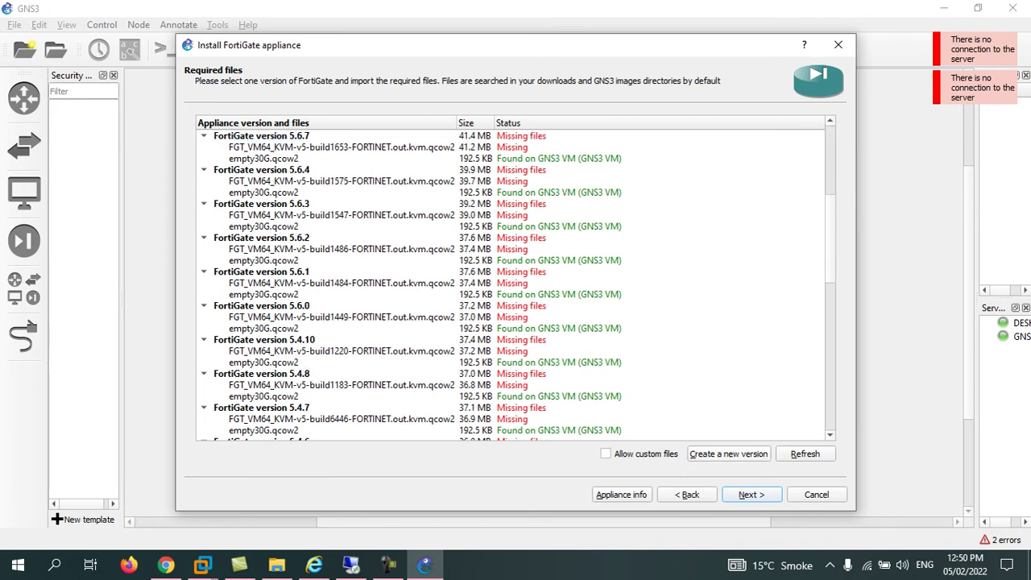
left_click(729, 454)
left_click(404, 296)
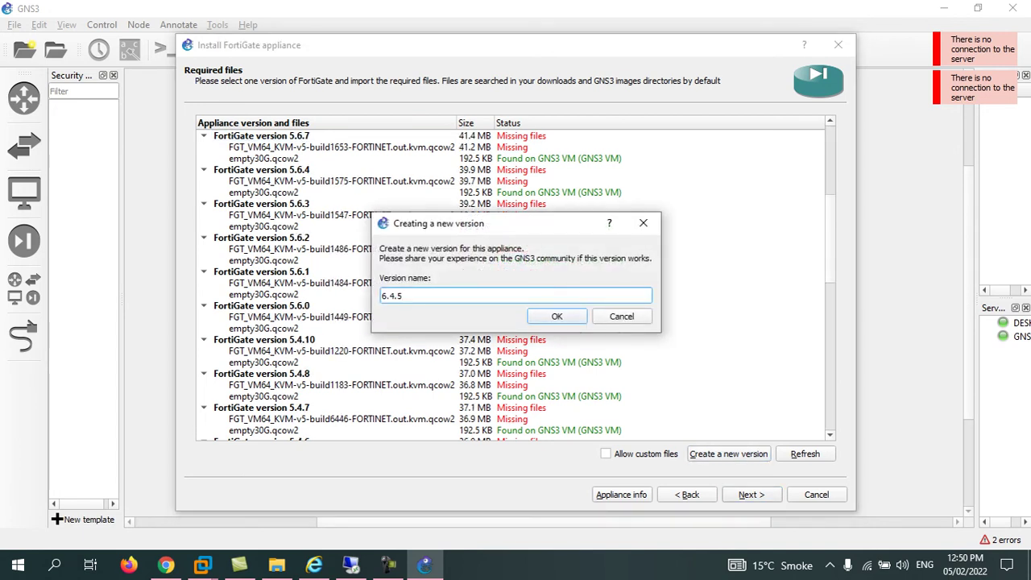
key("BackSpace")
type("0")
key("Return")
key("Return")
key("Return")
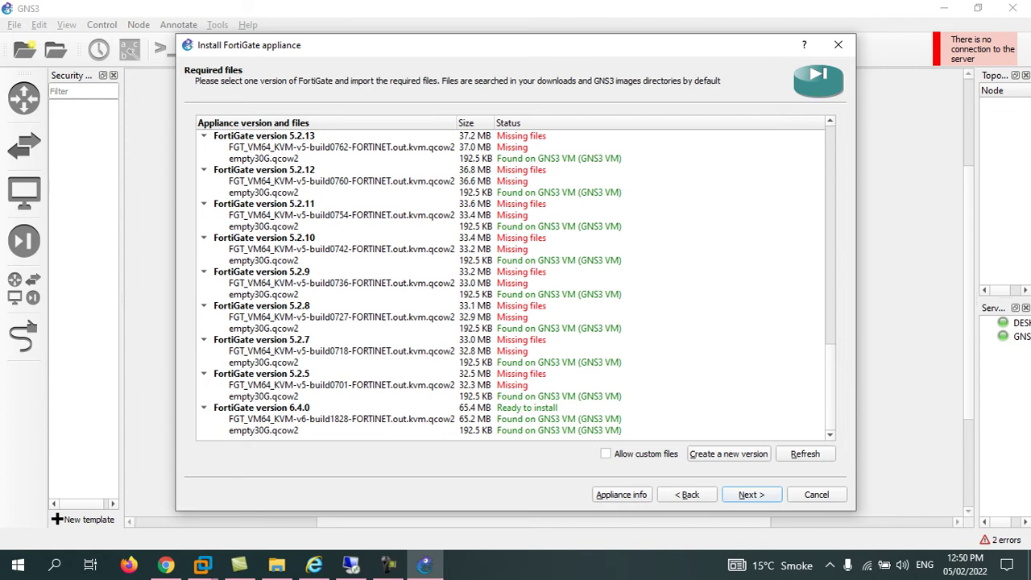
left_click(342, 419)
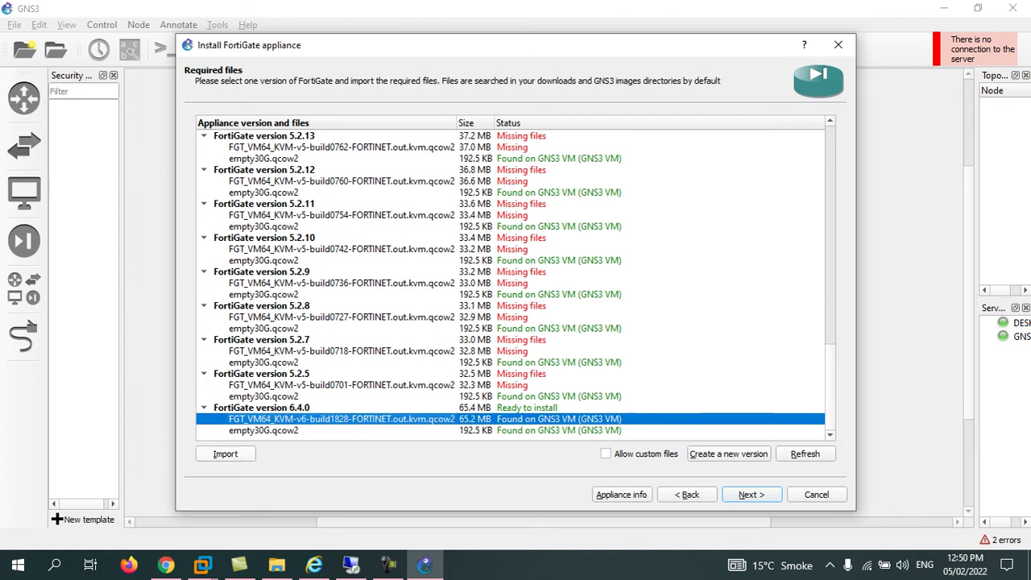
left_click(225, 454)
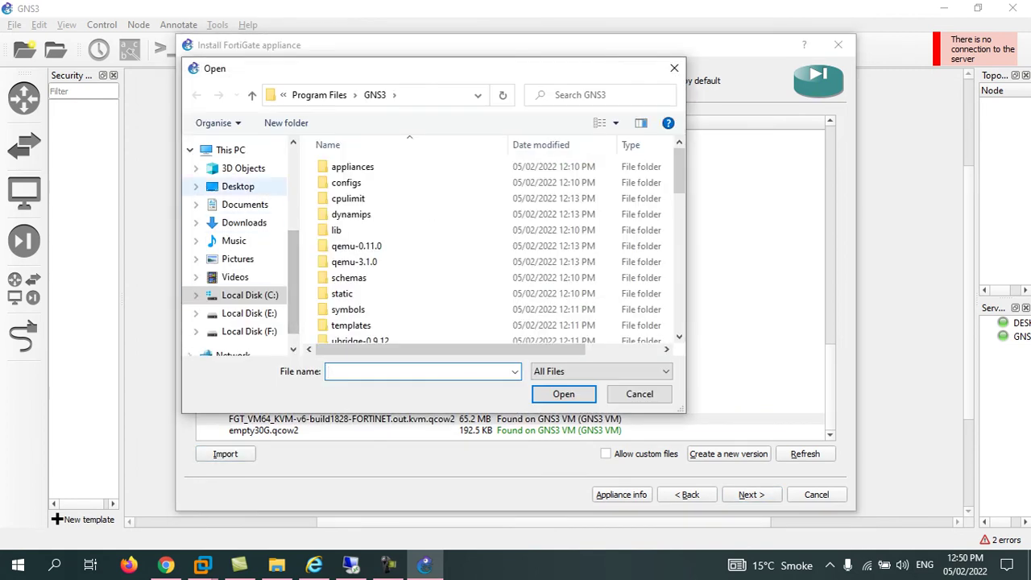
left_click(238, 186)
double_click(353, 184)
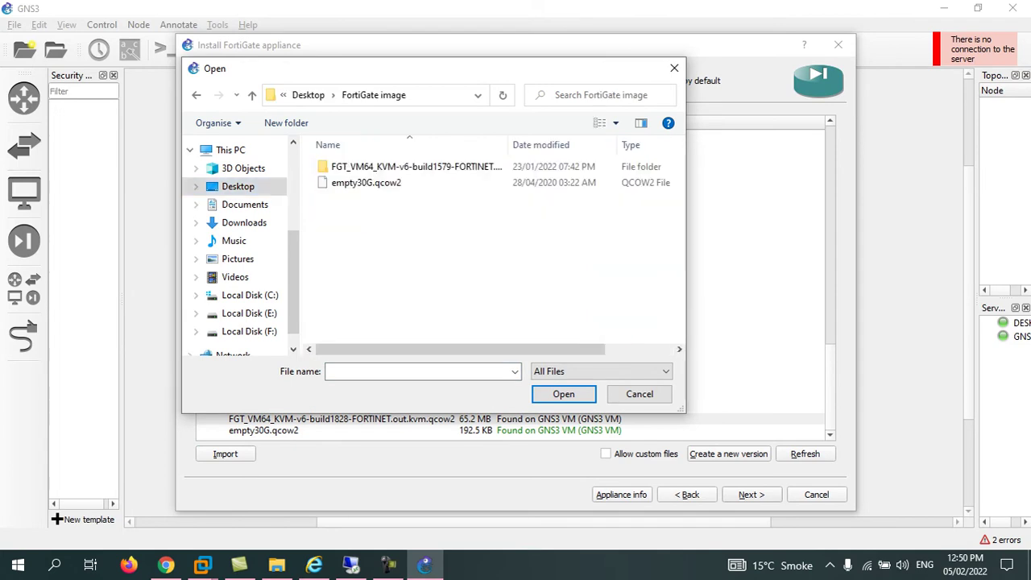
left_click(640, 394)
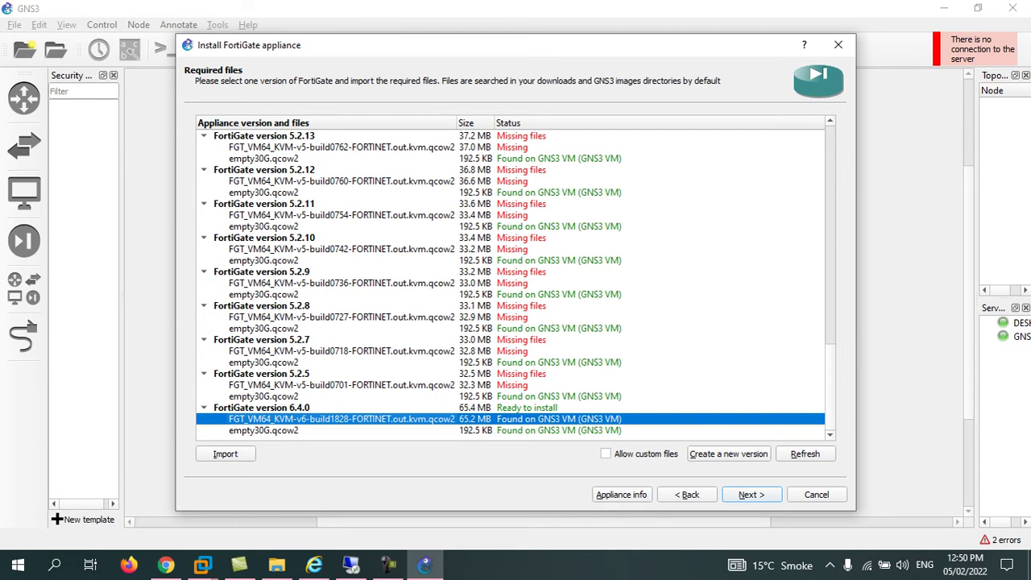
Step: Install FortiGate version 6.4.0 and finish the appliance wizard to add its template
key("Return")
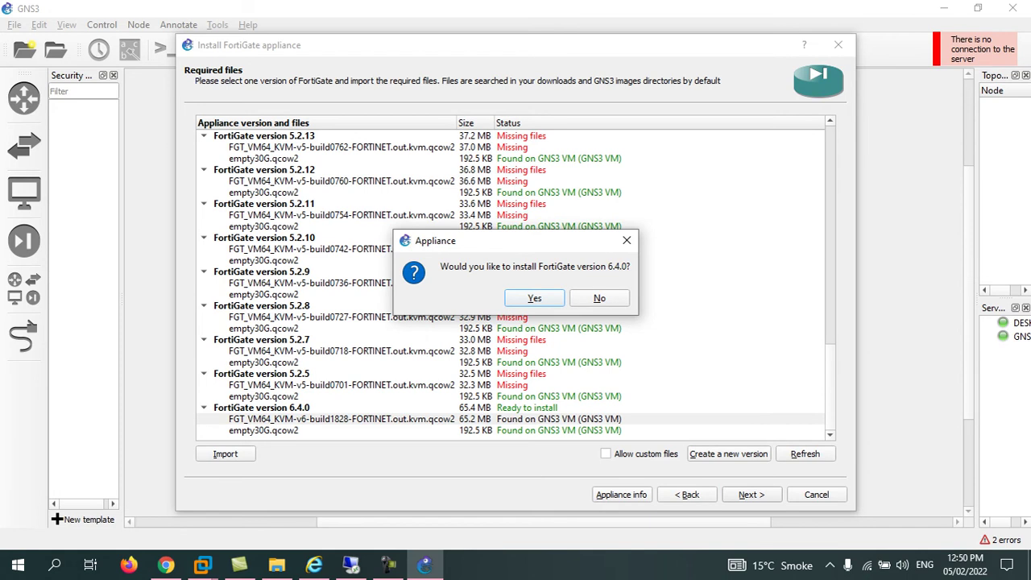
key("Return")
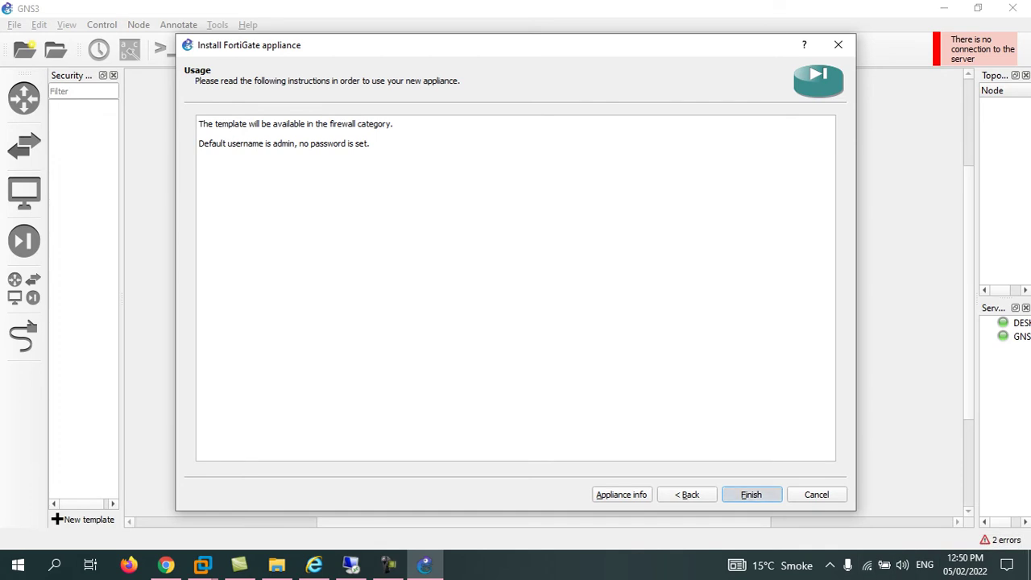
key("Return")
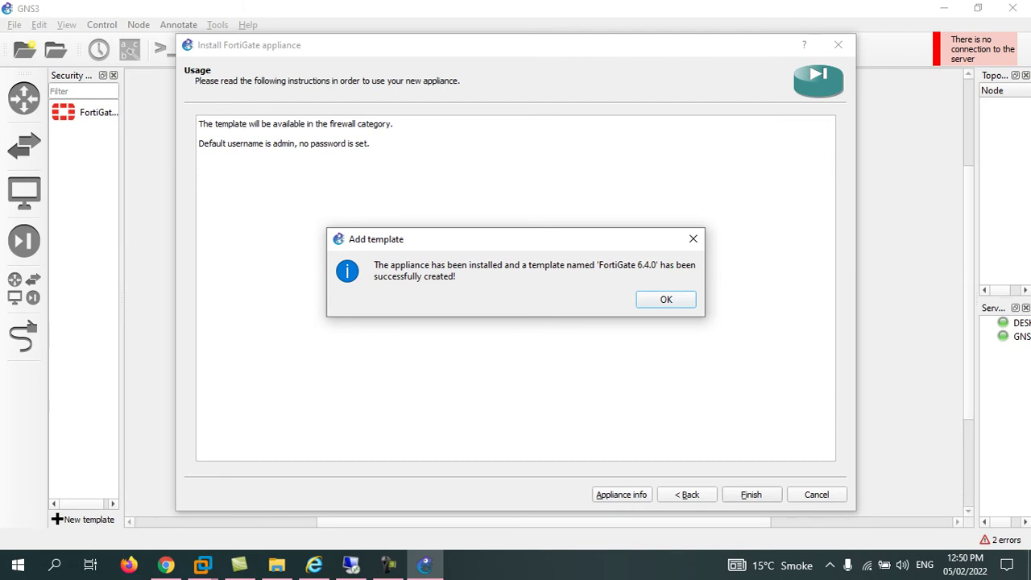
key("Return")
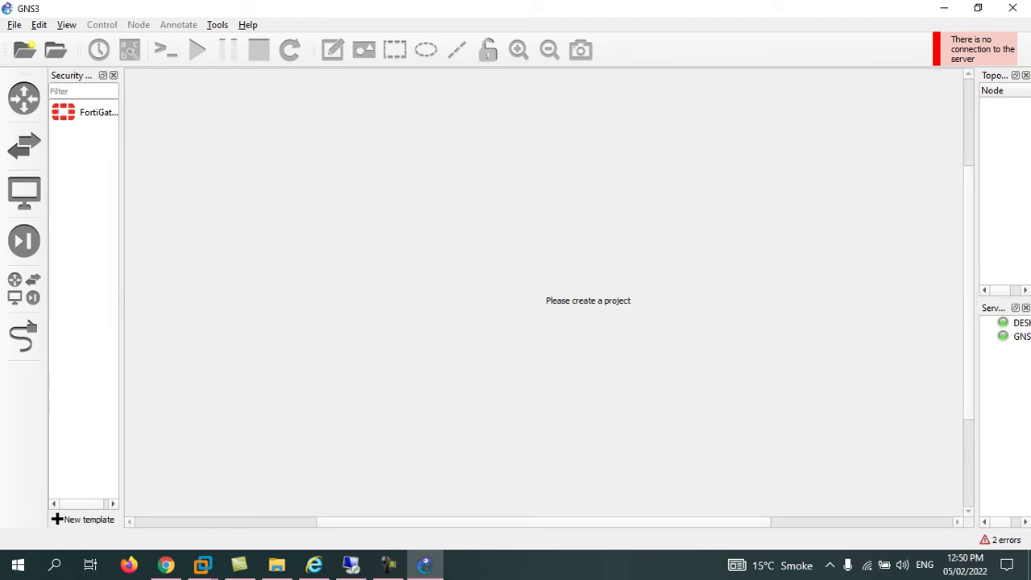
left_click(84, 112)
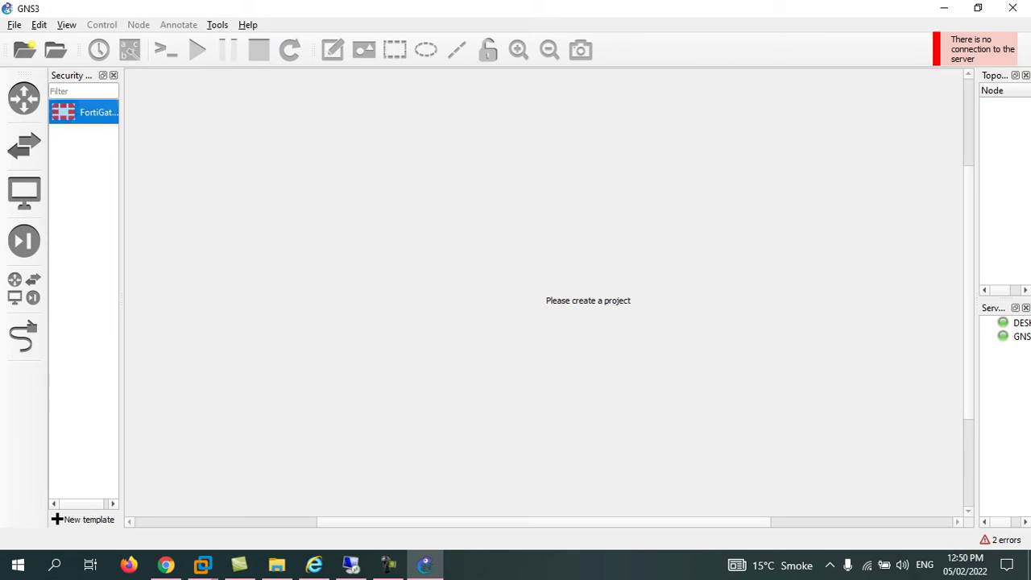
left_click(15, 25)
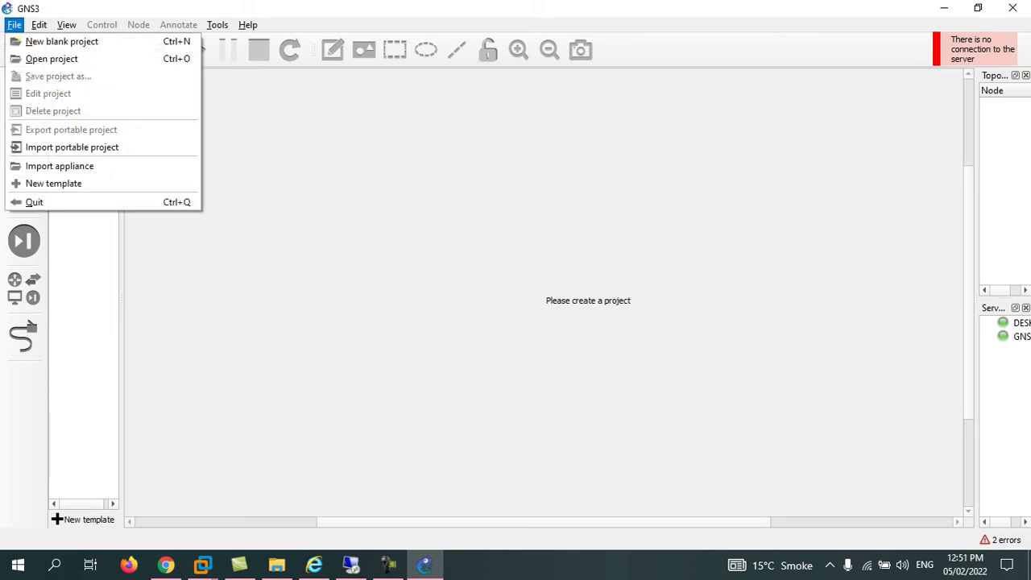
key("Escape")
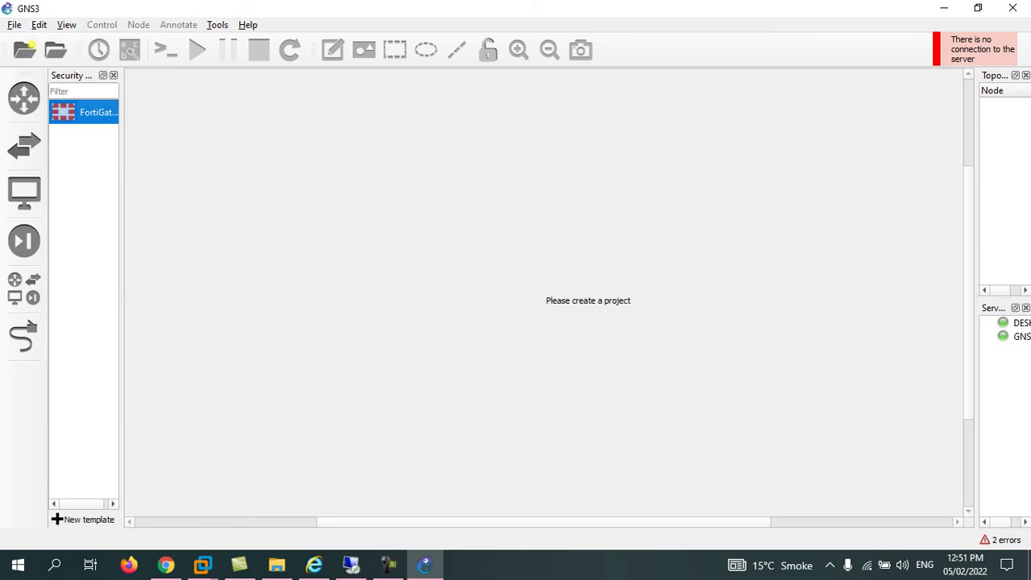
left_click(14, 25)
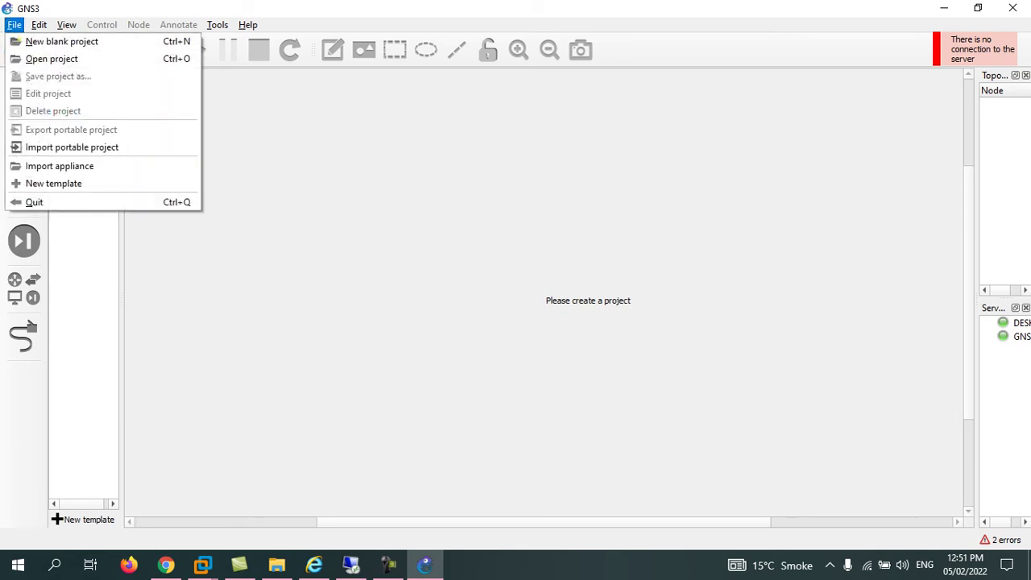
key("Return")
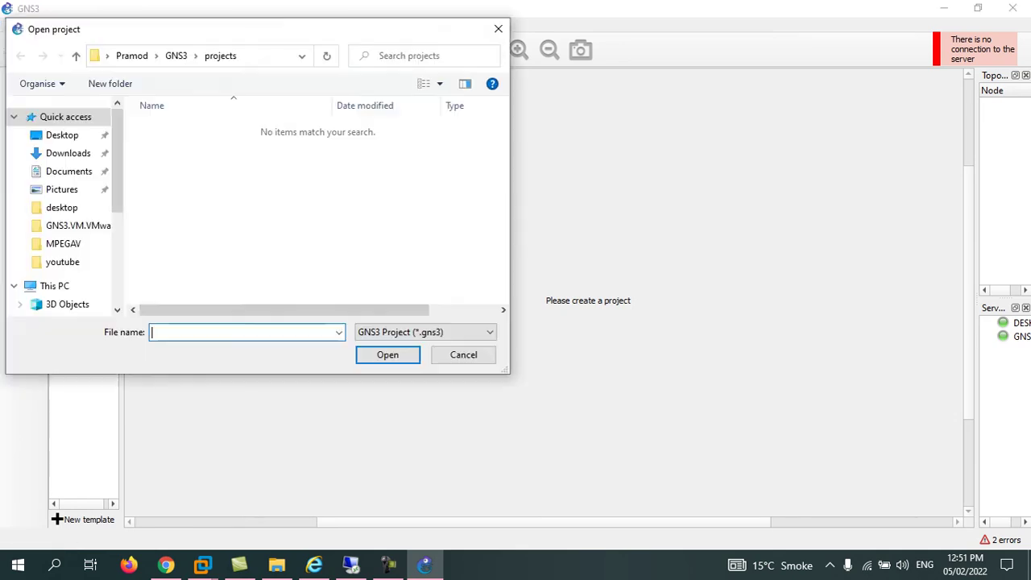
left_click(464, 356)
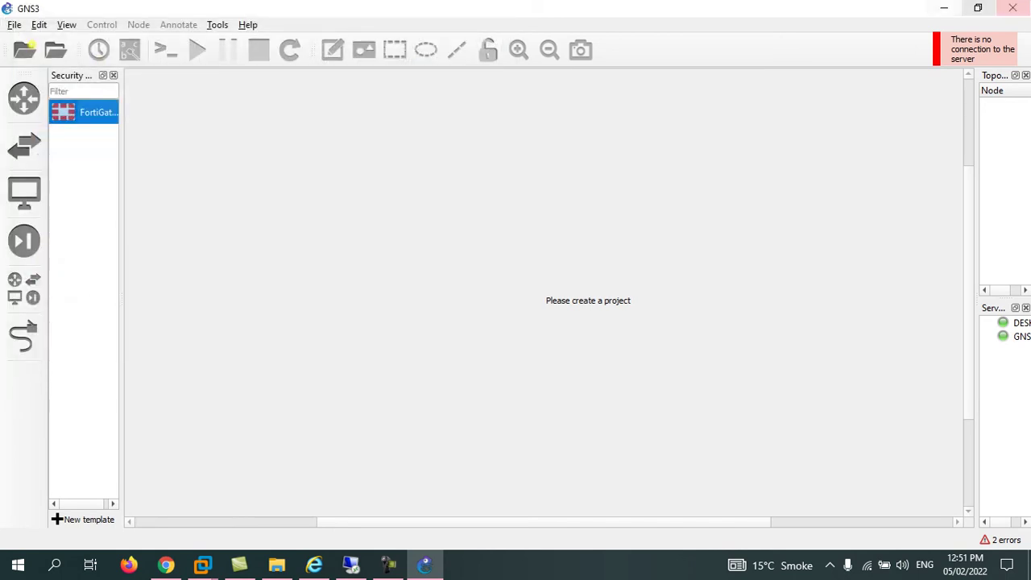
Step: Close and relaunch GNS3, and show the list of security devices
left_click(1013, 8)
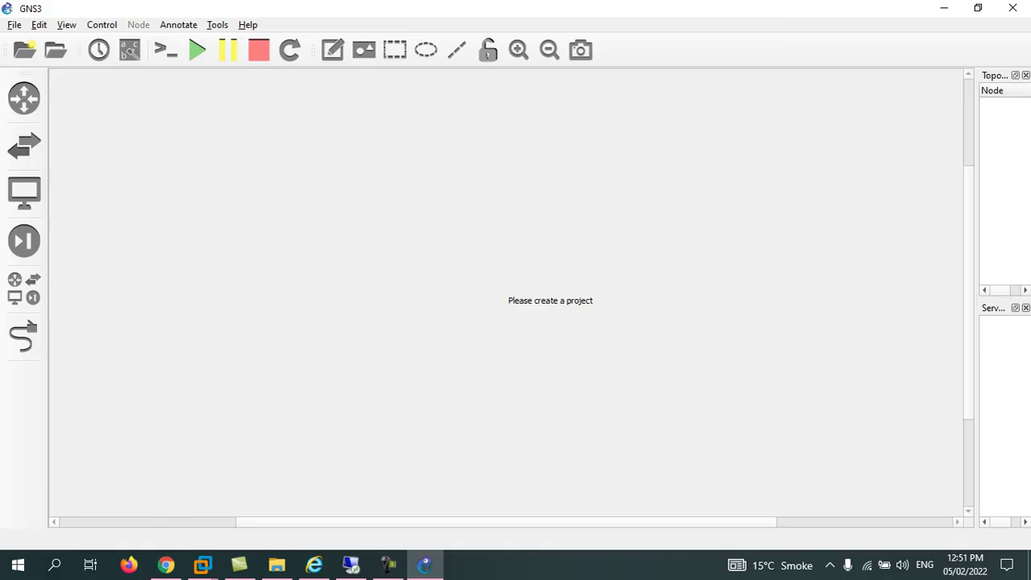
left_click(24, 241)
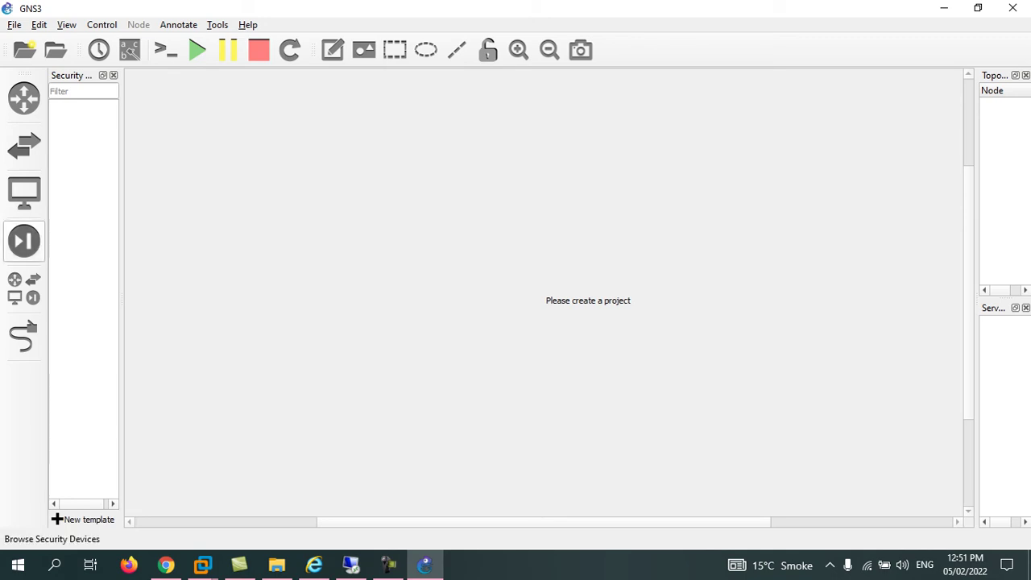
left_click(24, 241)
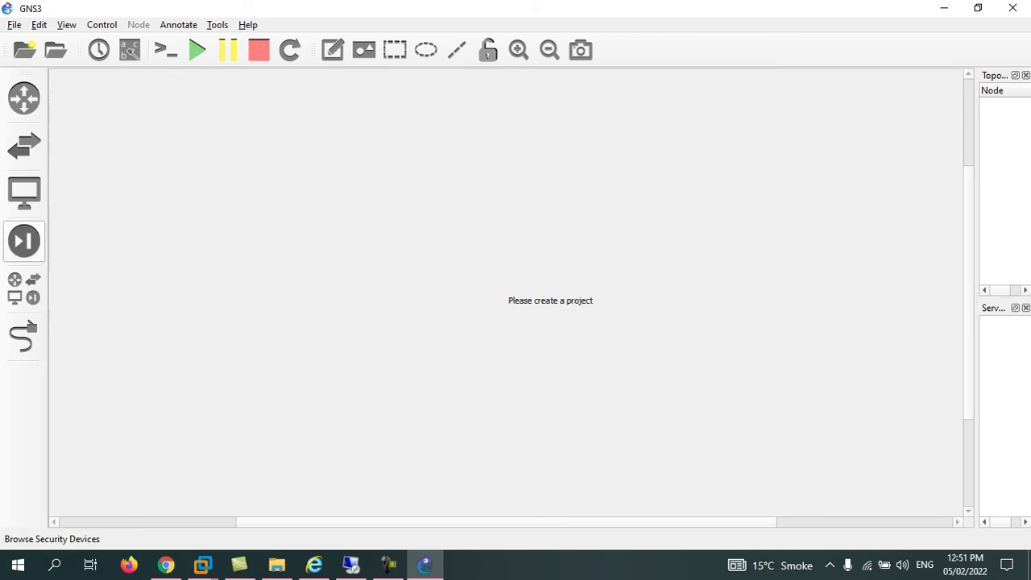
left_click(24, 241)
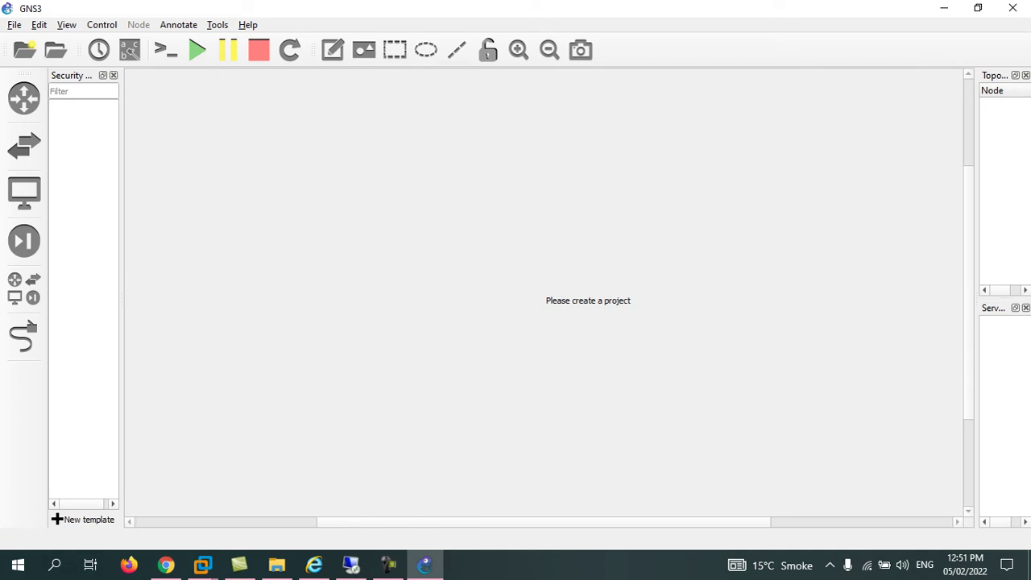
Step: Create a new blank project named fortigate in the default projects location
left_click(15, 25)
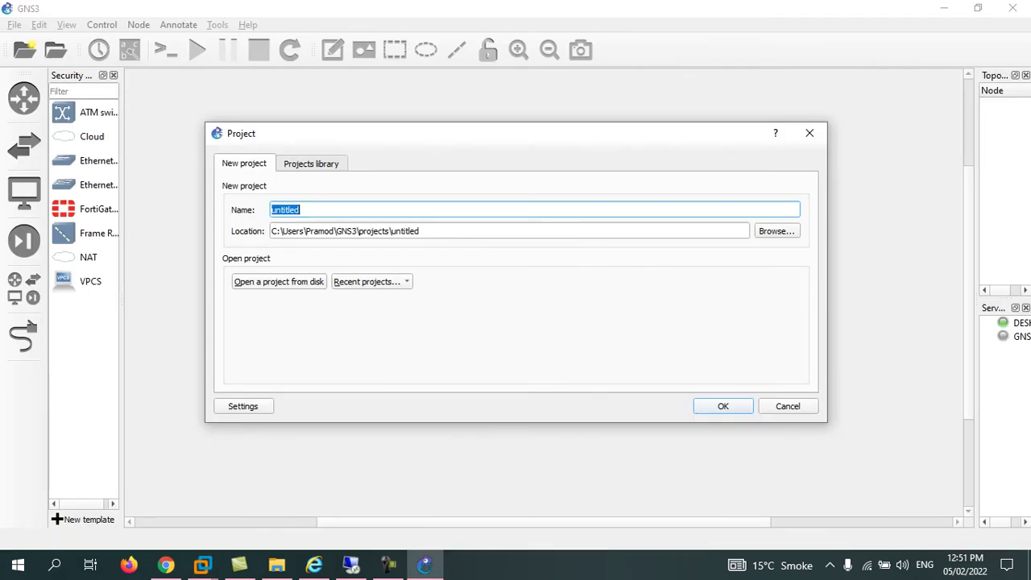
type("fo")
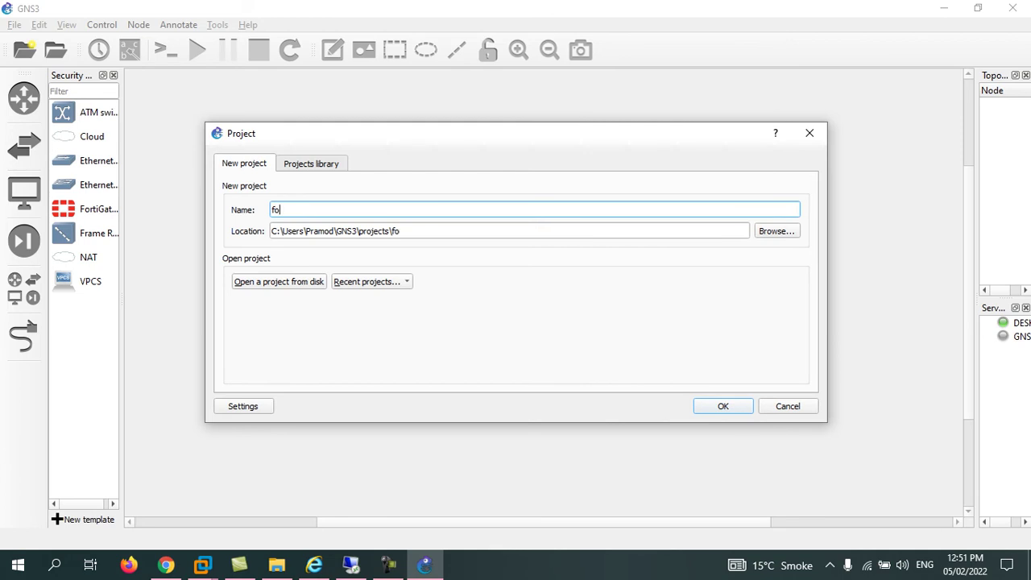
type("rtigate")
key("Return")
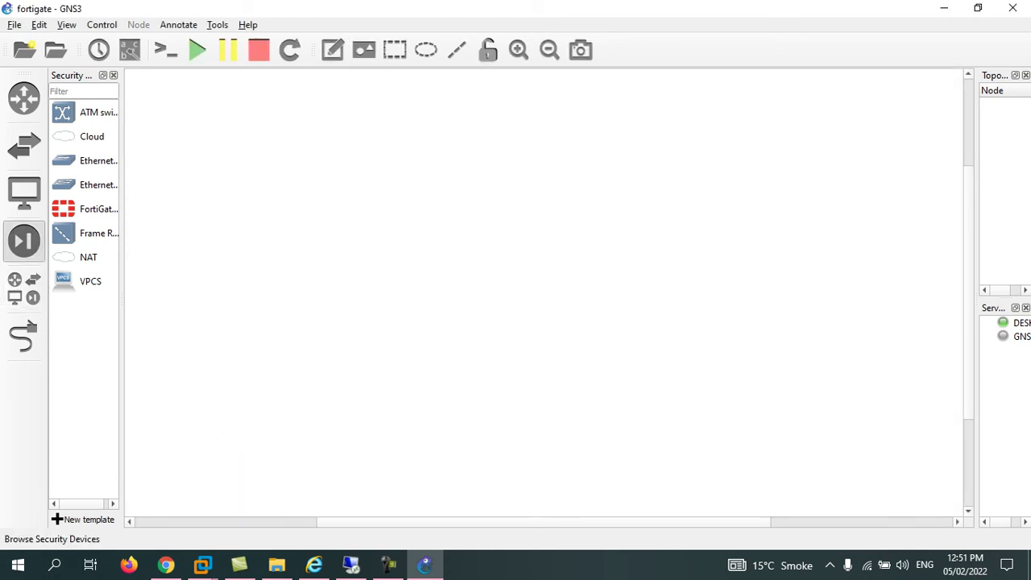
Step: Place a FortiGate 6.4.0 node from the security devices in the workspace and start all devices
left_click(25, 240)
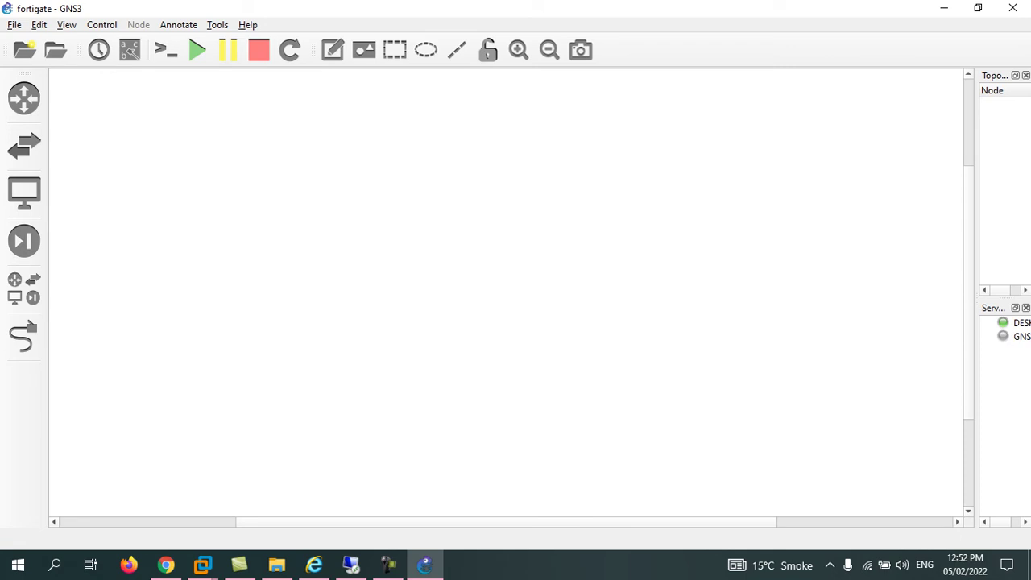
left_click(24, 241)
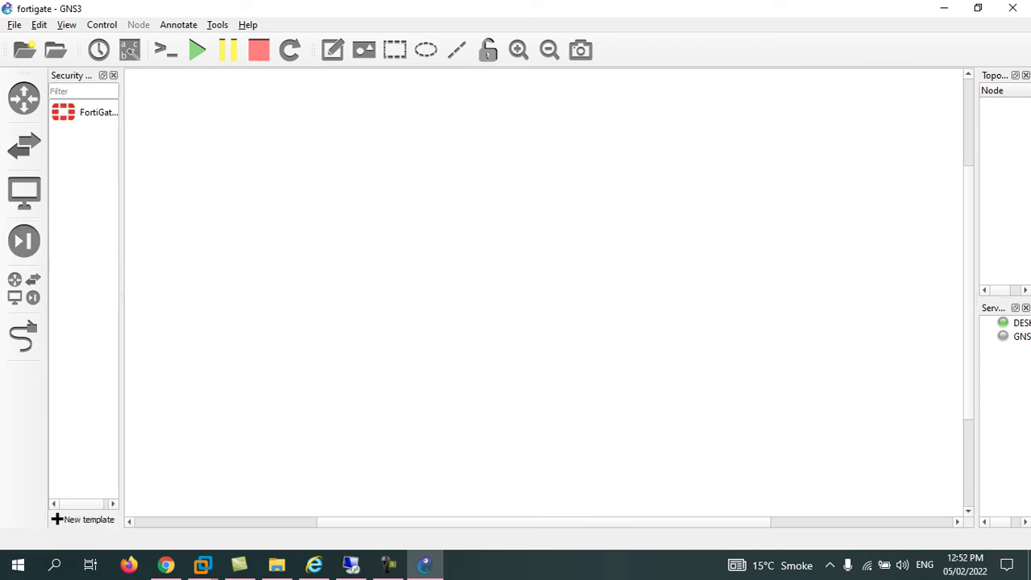
left_click(83, 112)
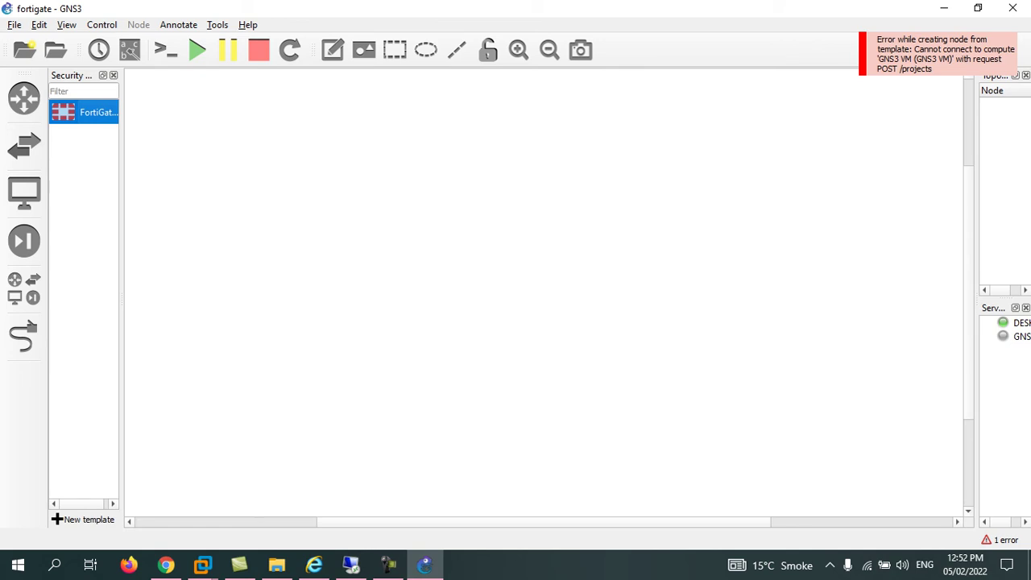
mouse_move(202, 565)
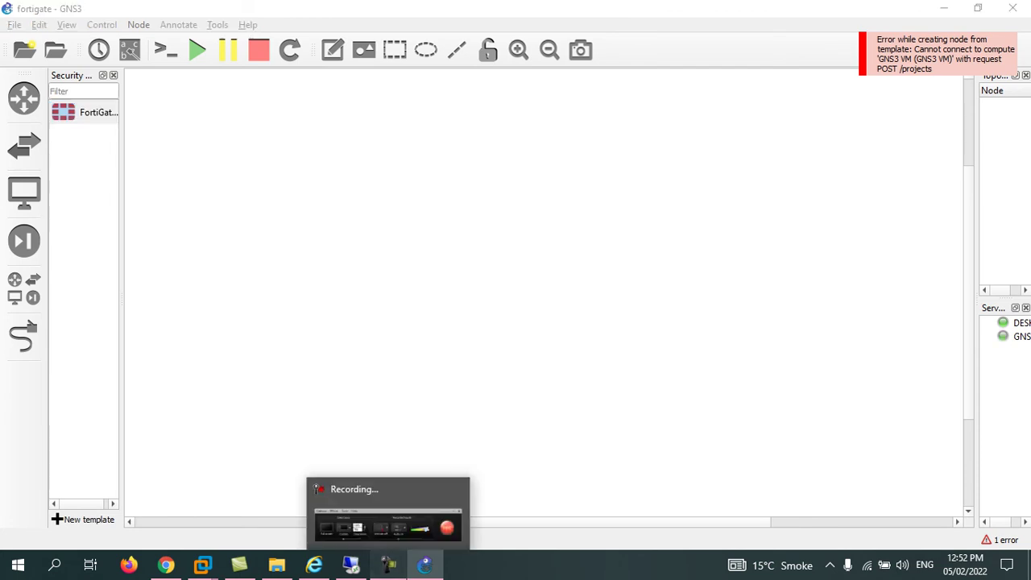
left_click(388, 564)
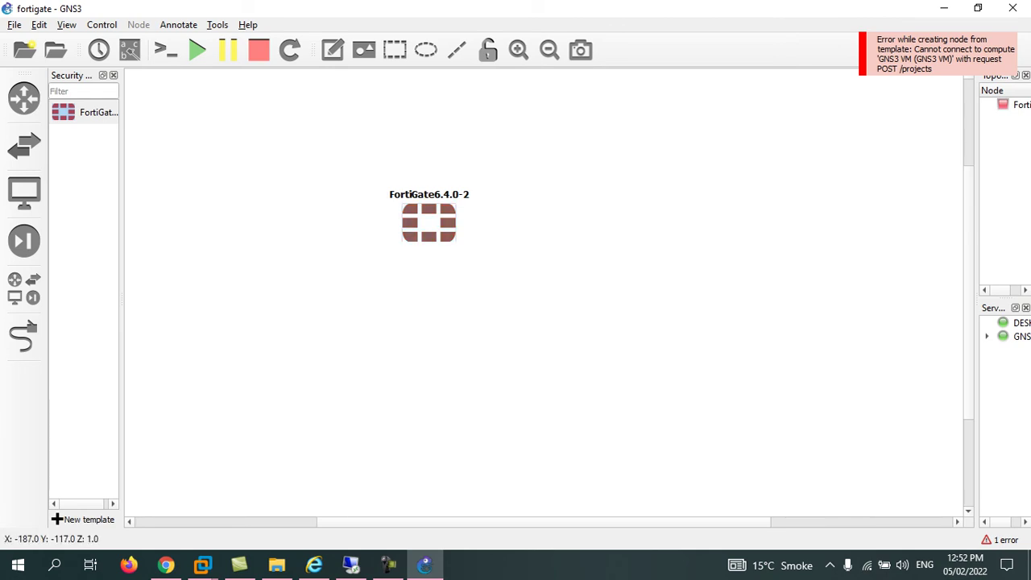
left_click(197, 50)
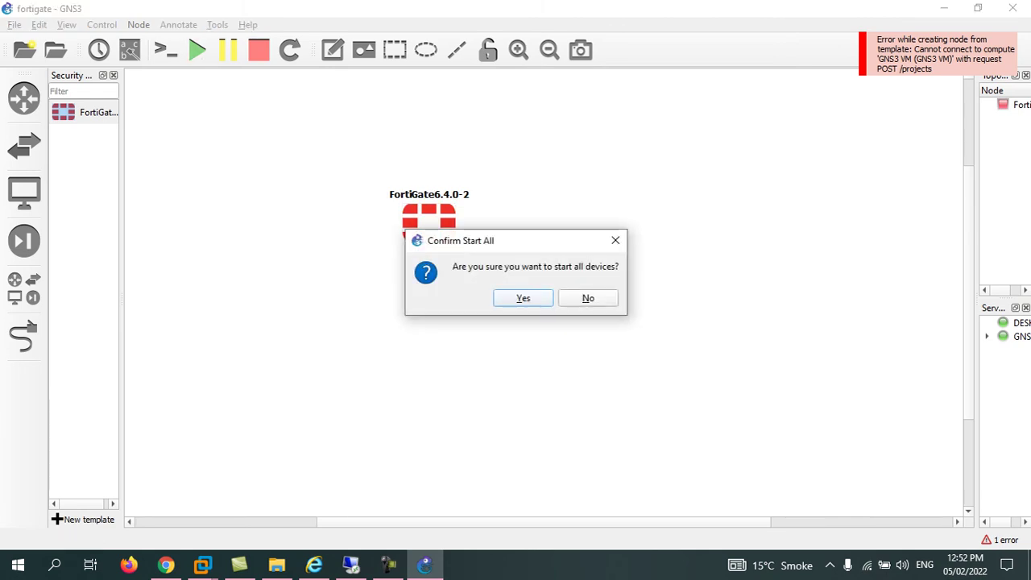
key("Return")
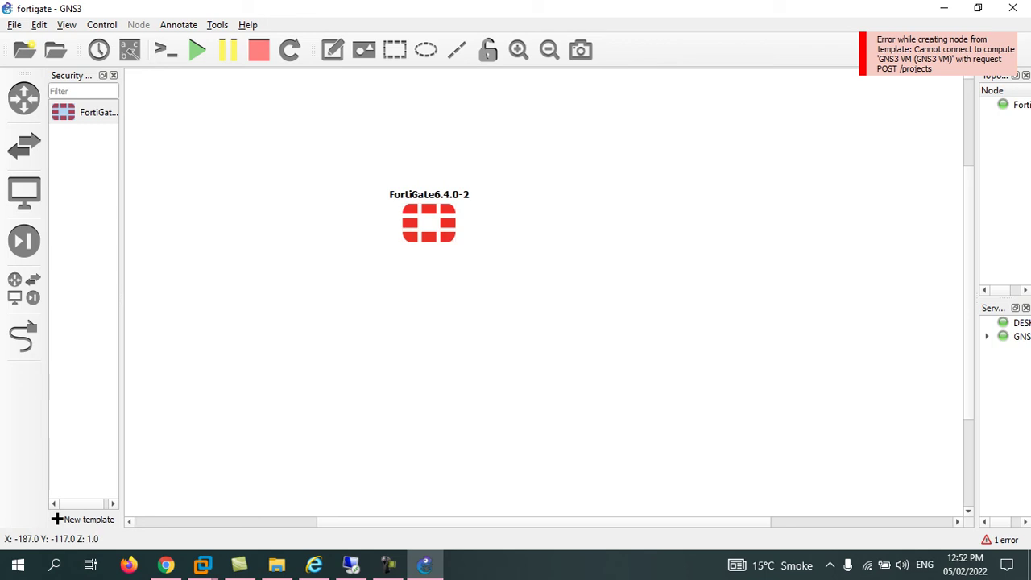
right_click(451, 230)
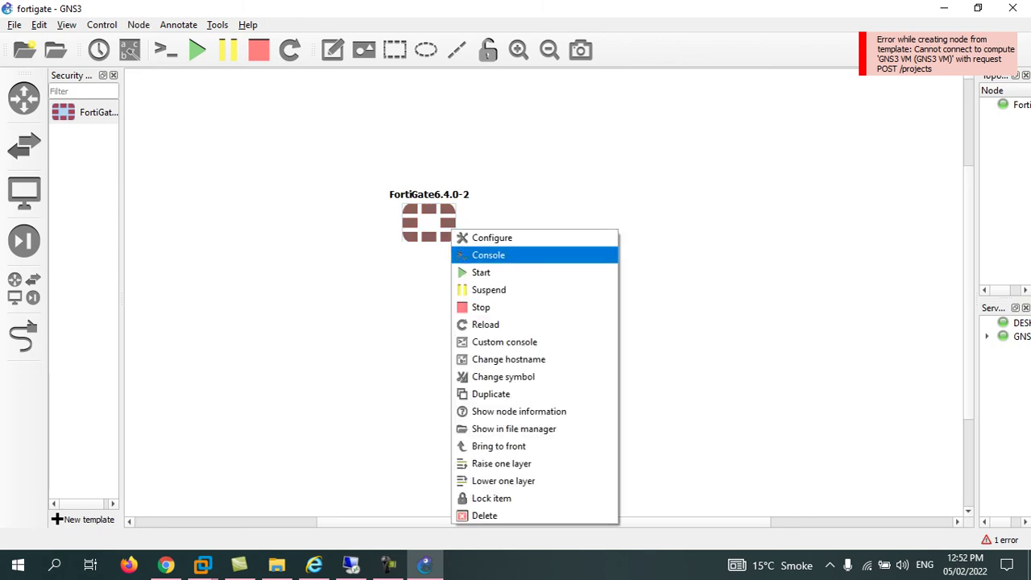
left_click(488, 255)
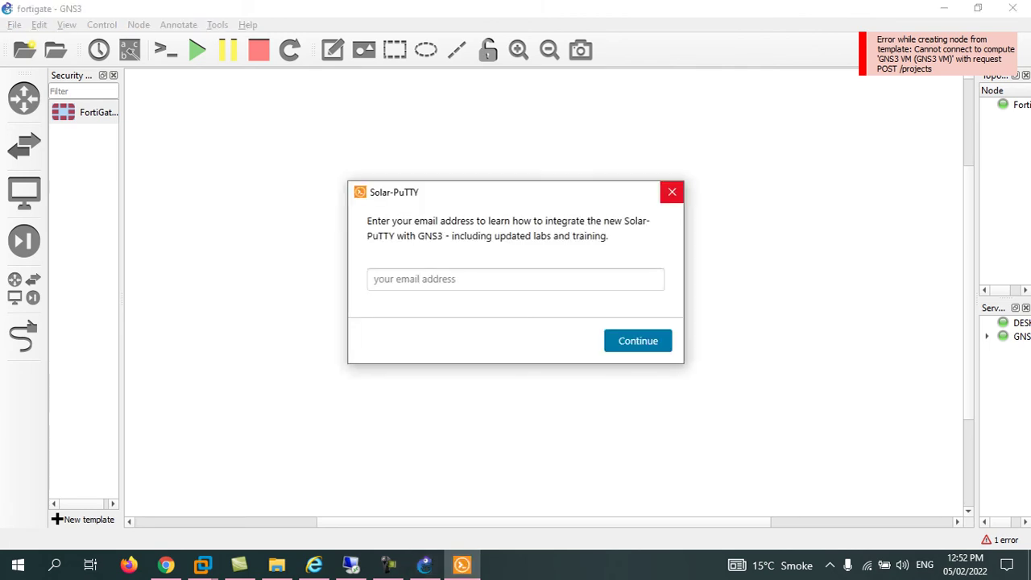
left_click(672, 192)
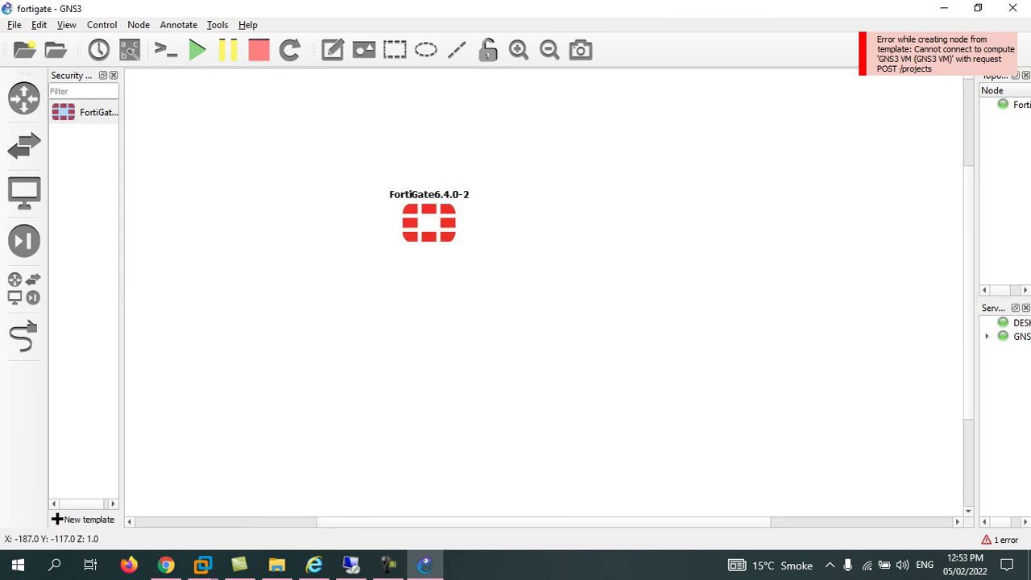
left_click(532, 298)
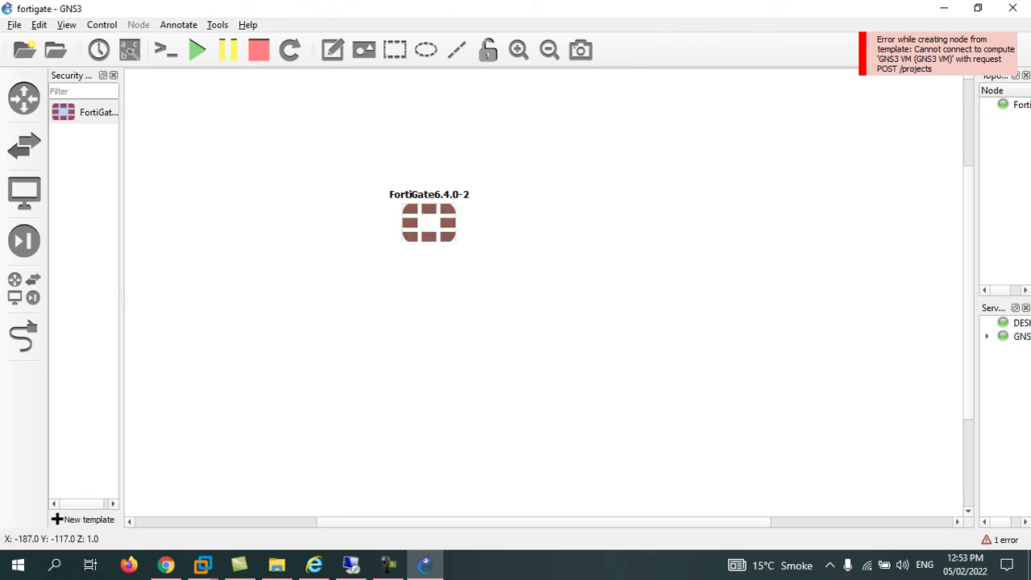
right_click(452, 231)
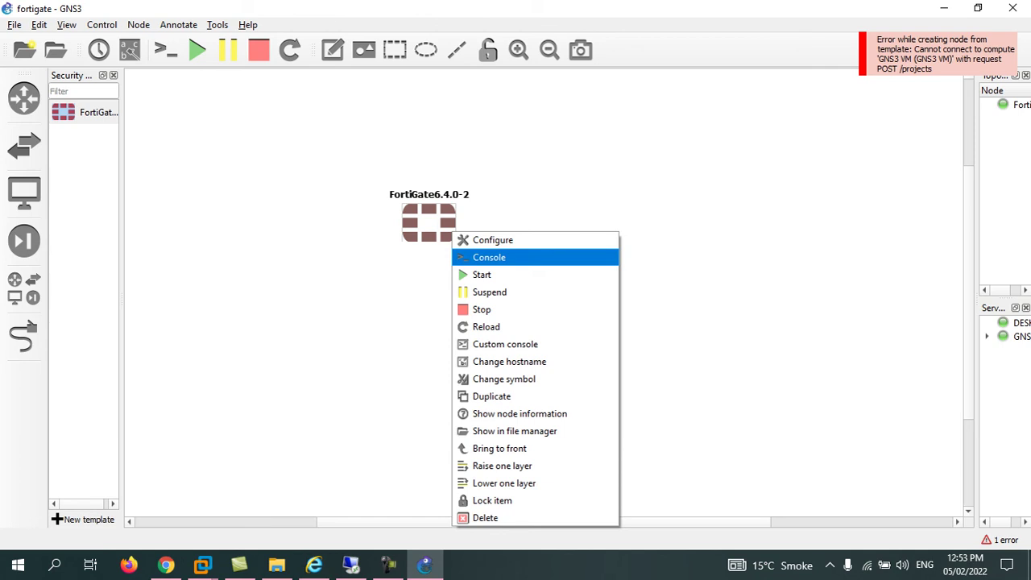
left_click(411, 278)
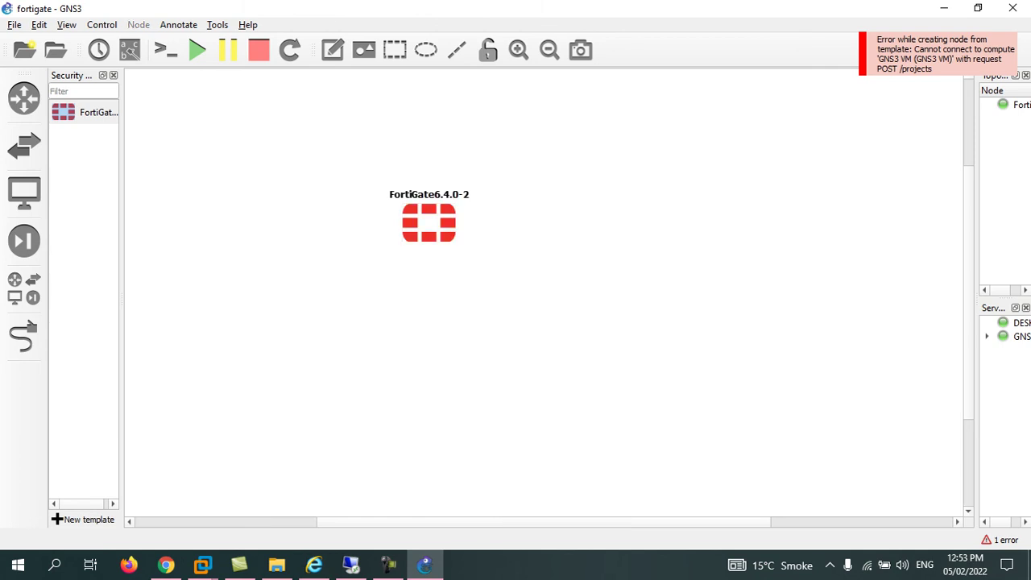
Step: Open the FortiGate node's console past the Solar-PuTTY e-mail prompt and wait for the firewall to boot to its login
left_click(435, 225)
left_click(476, 278)
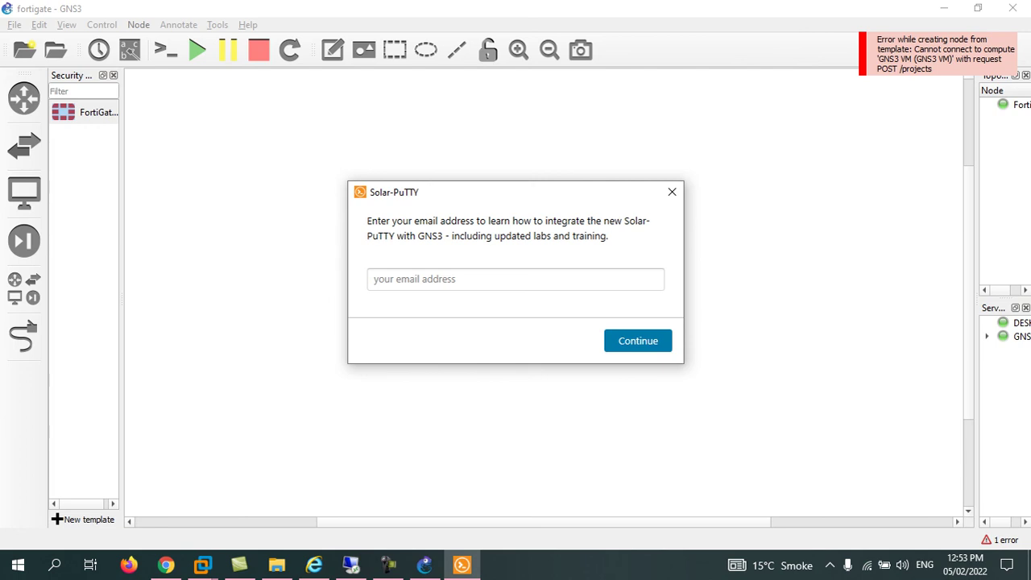
left_click(516, 279)
left_click(672, 192)
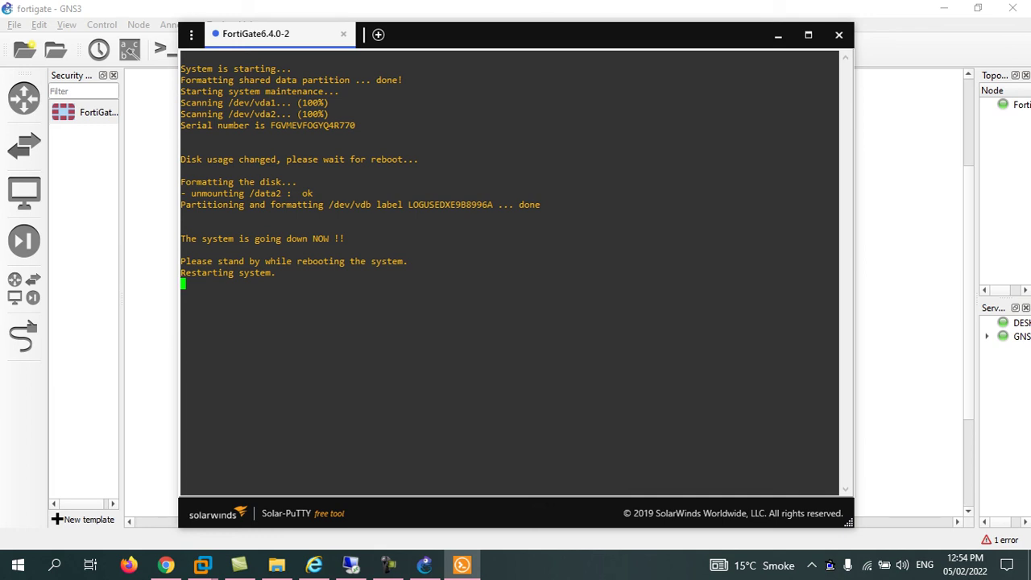
left_click(778, 34)
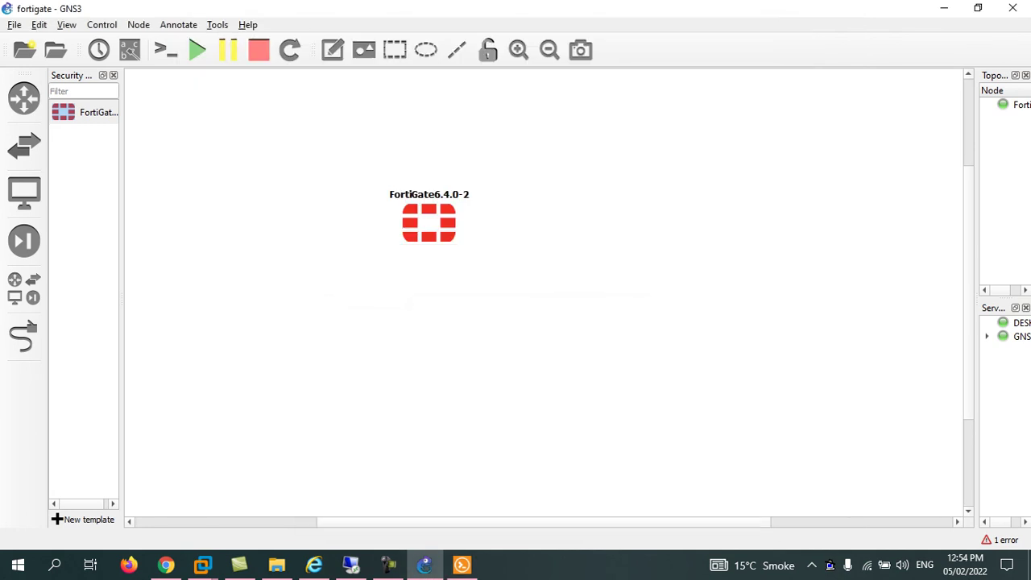
left_click(462, 565)
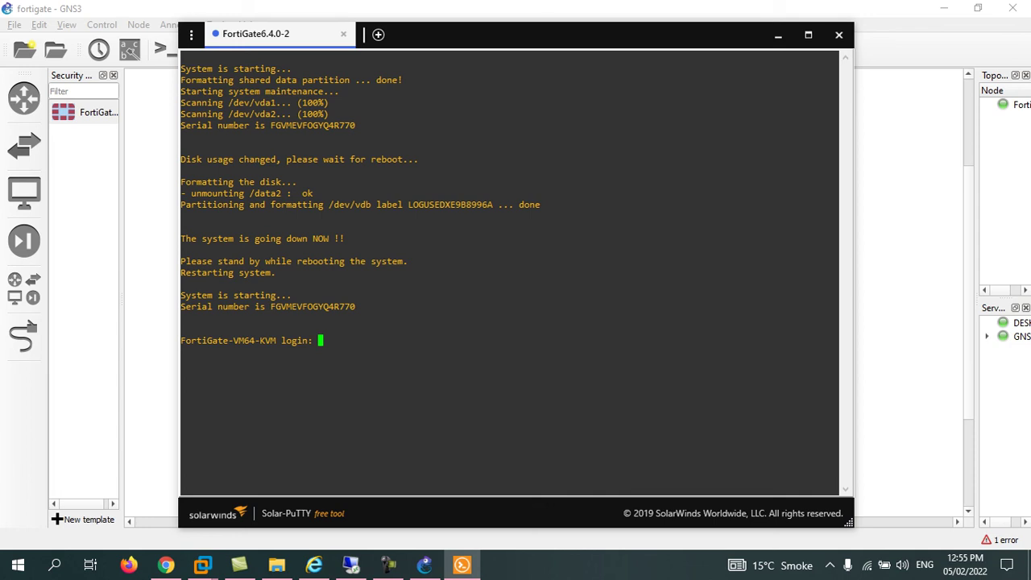
Step: Log in to the FortiGate console as admin, and enter and confirm a new account password
type("admin")
key("Return")
key("Return")
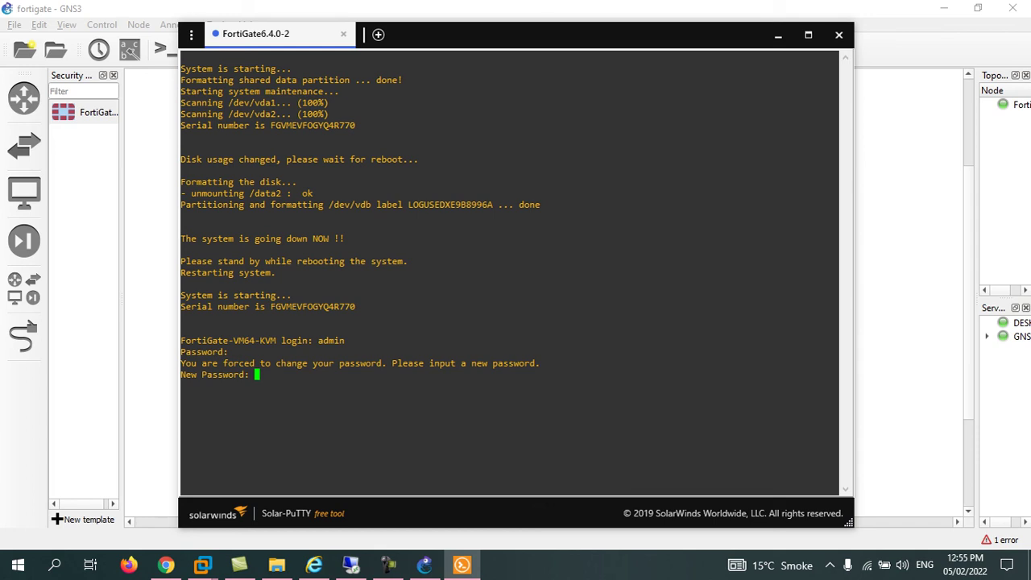
key("Return")
key("Return")
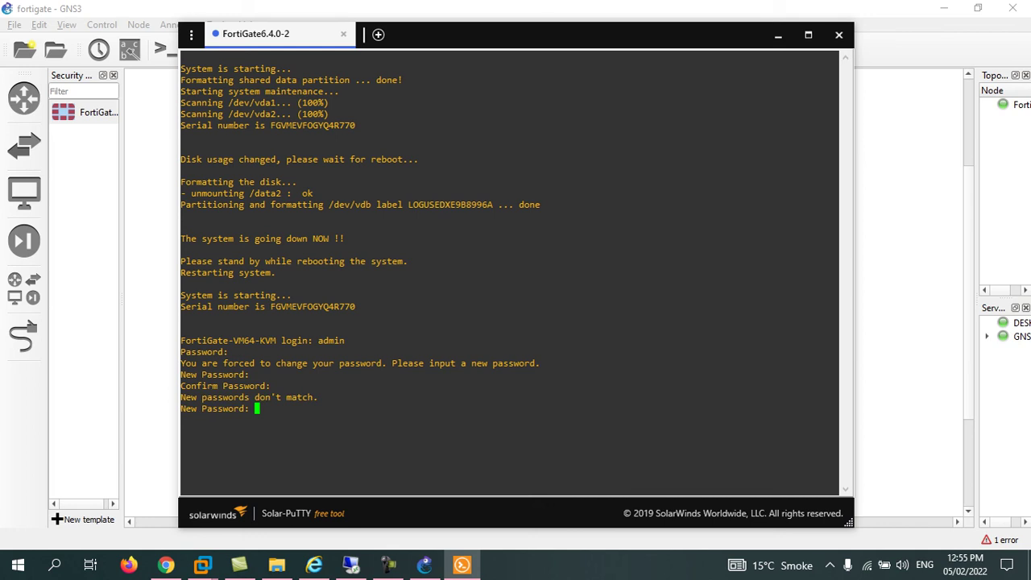
key("Return")
key("Return")
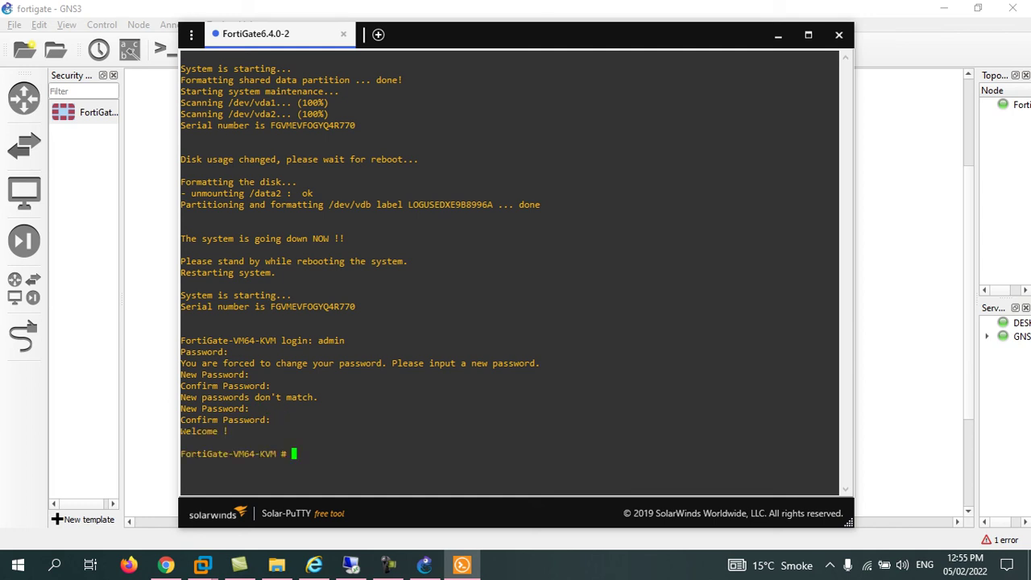
Step: Review the complete interface configuration with "show system interface" and close the console
type("sh")
type("system interface")
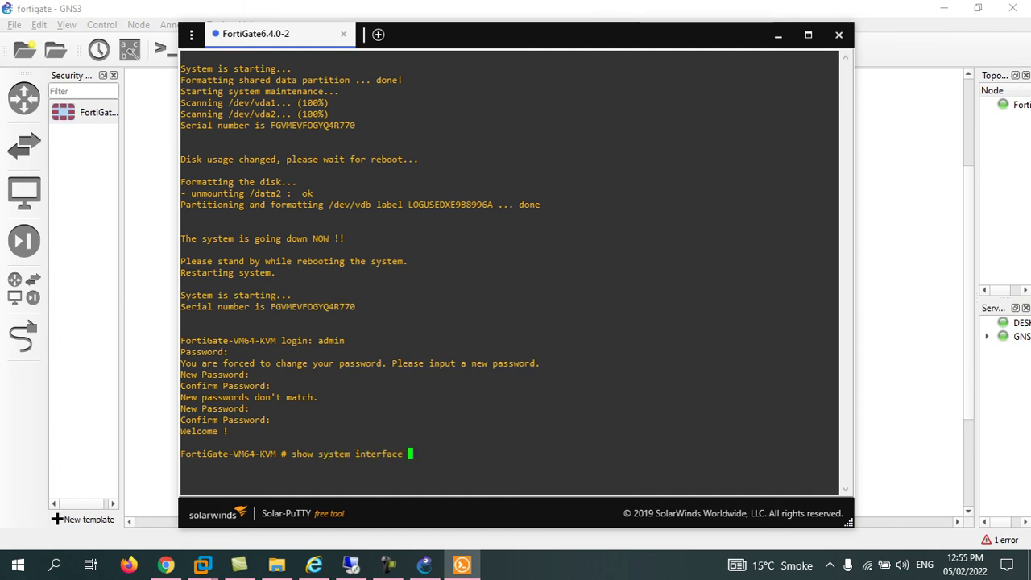
key("Return")
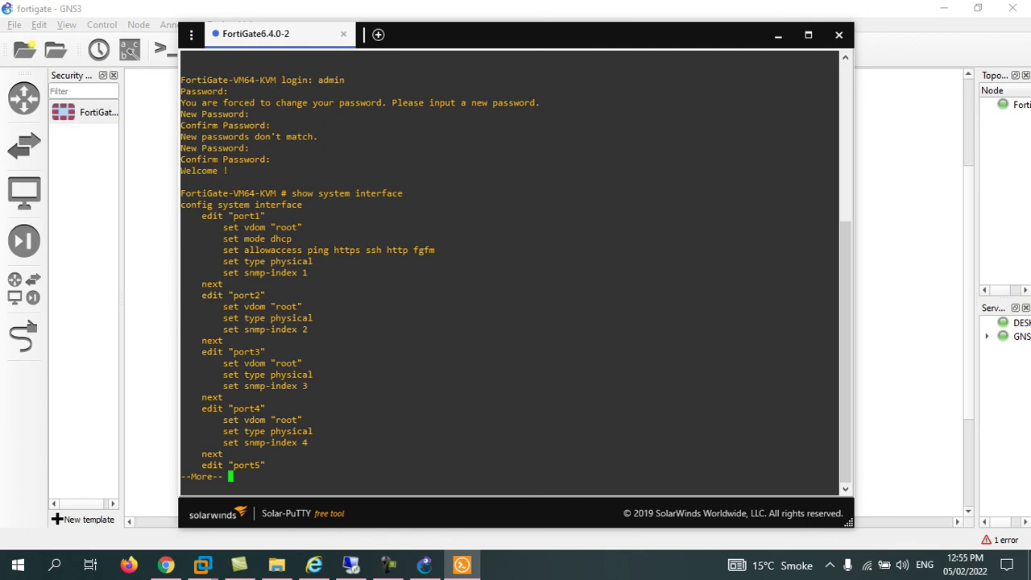
key("space")
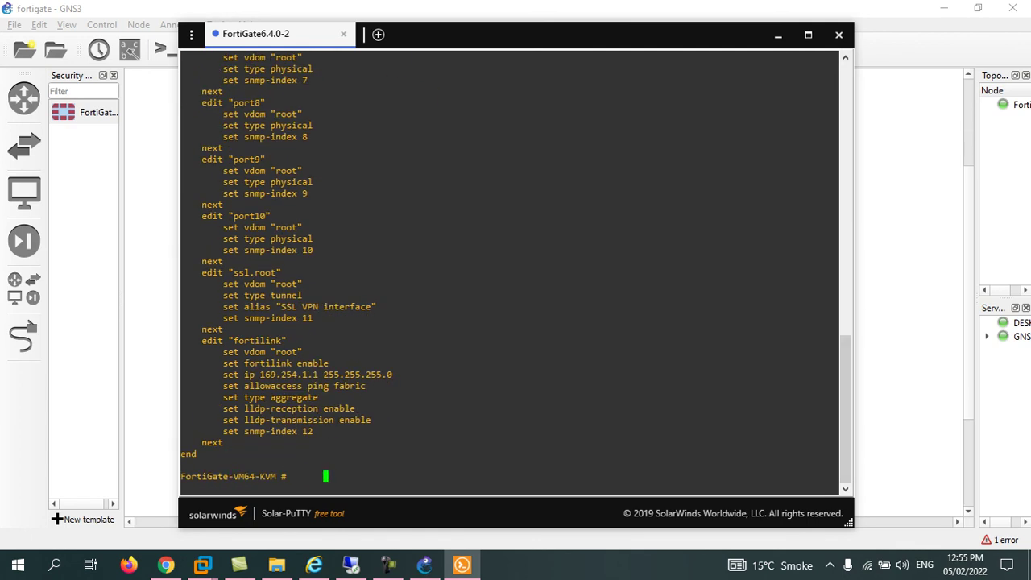
left_click(839, 34)
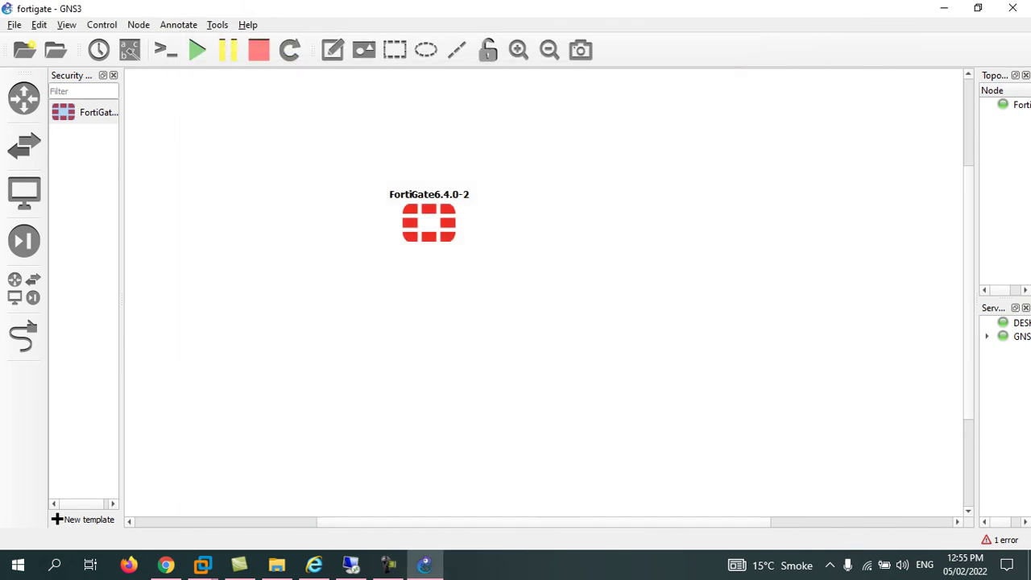